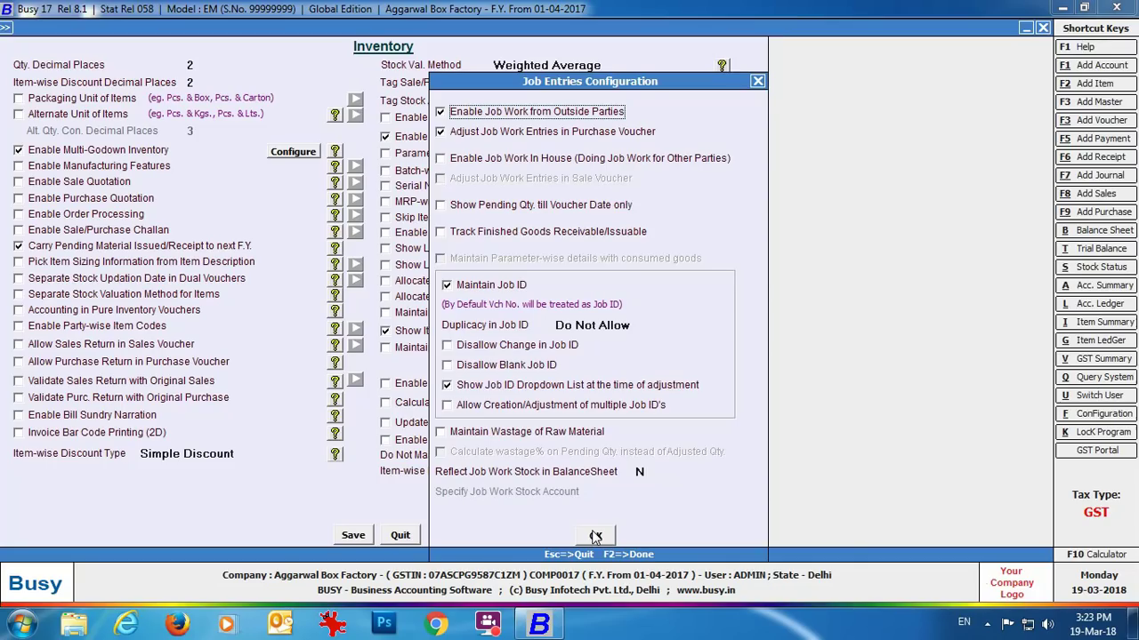
Accept the Job Entries Configuration and save the Inventory configuration
{"action": "left_click", "coordinate": [596, 537]}
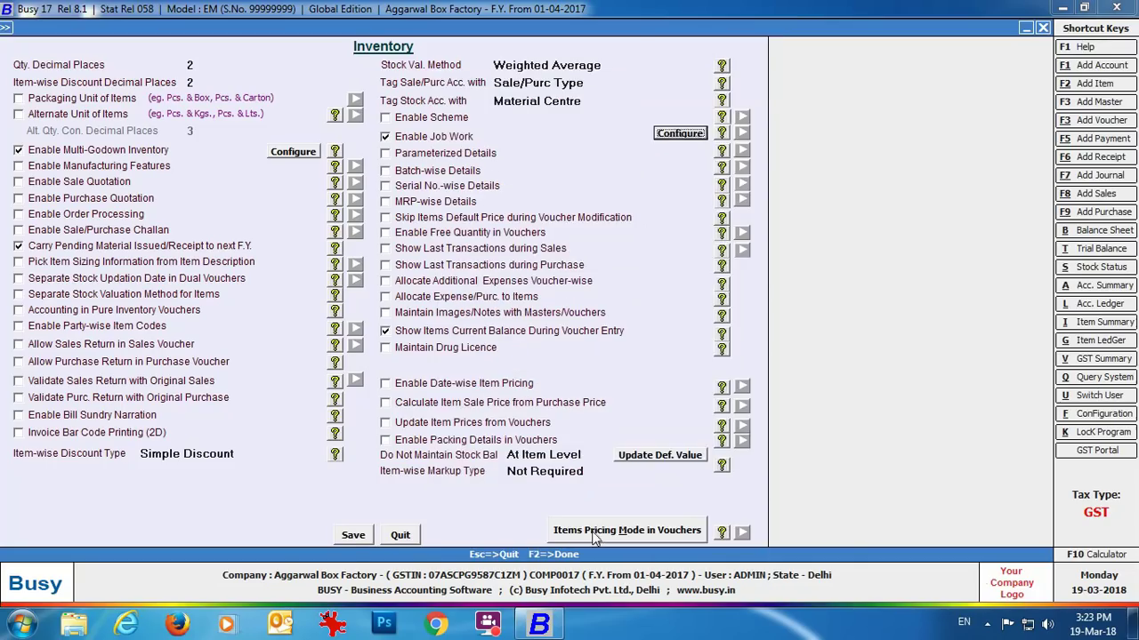
{"action": "left_click", "coordinate": [353, 535]}
{"action": "left_click", "coordinate": [84, 511]}
Start a new Material Issued to Party voucher in the Main series, dated 15-03-2018, with the type Issued for Job Work
{"action": "left_click", "coordinate": [195, 26]}
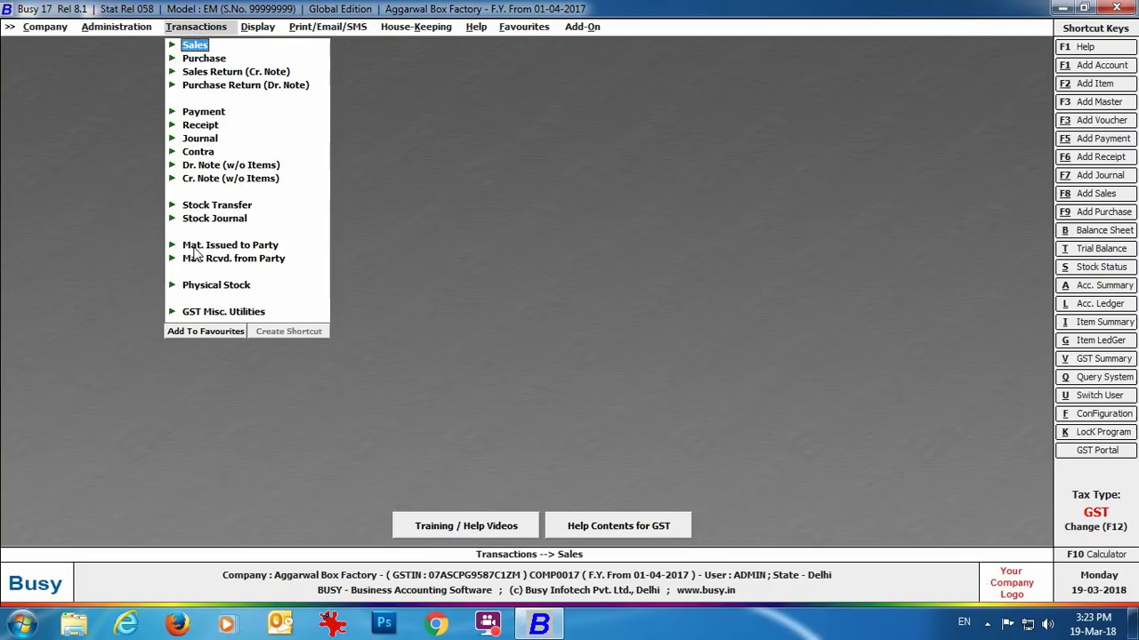
{"action": "left_click", "coordinate": [265, 247]}
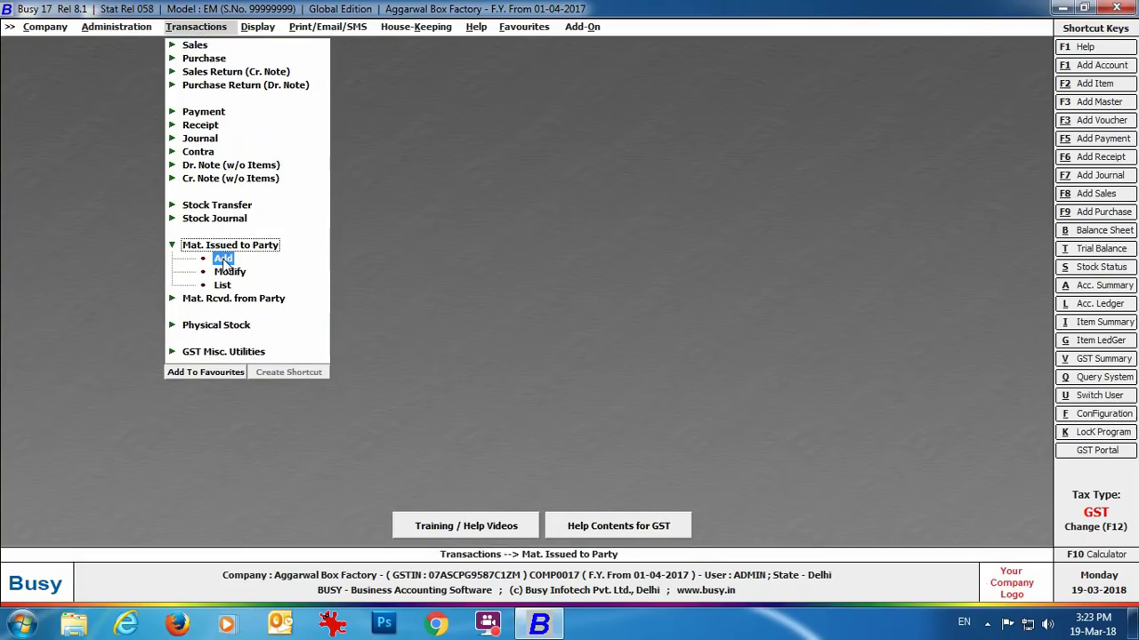
{"action": "left_click", "coordinate": [222, 259]}
{"action": "key", "text": "Return"}
{"action": "type", "text": "15-0"}
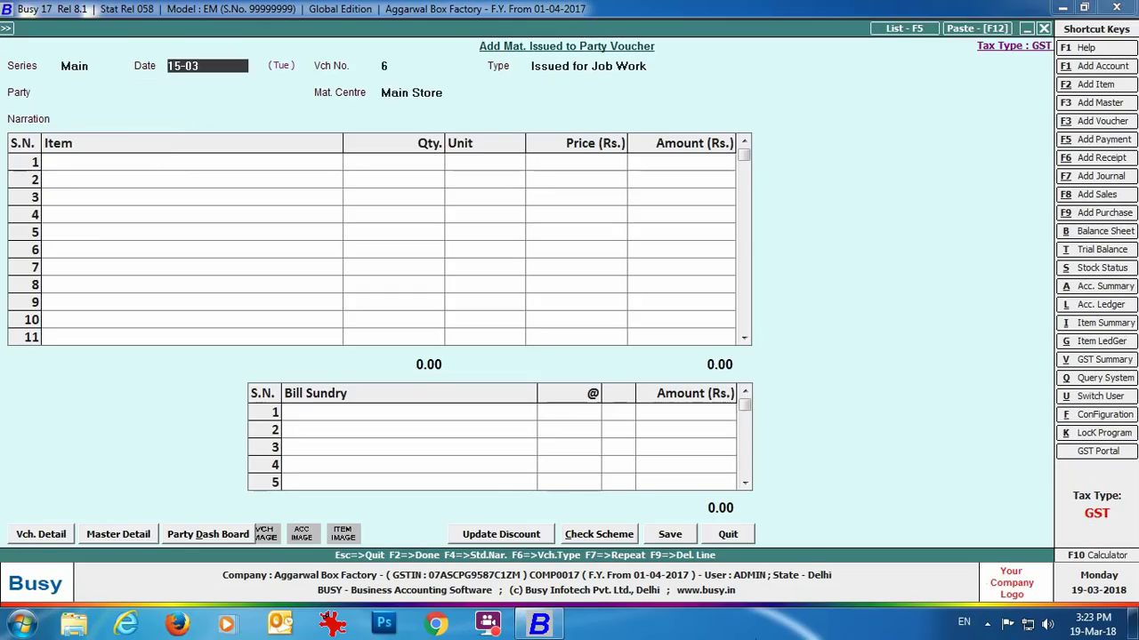
{"action": "type", "text": "3"}
{"action": "key", "text": "Return"}
{"action": "key", "text": "Return"}
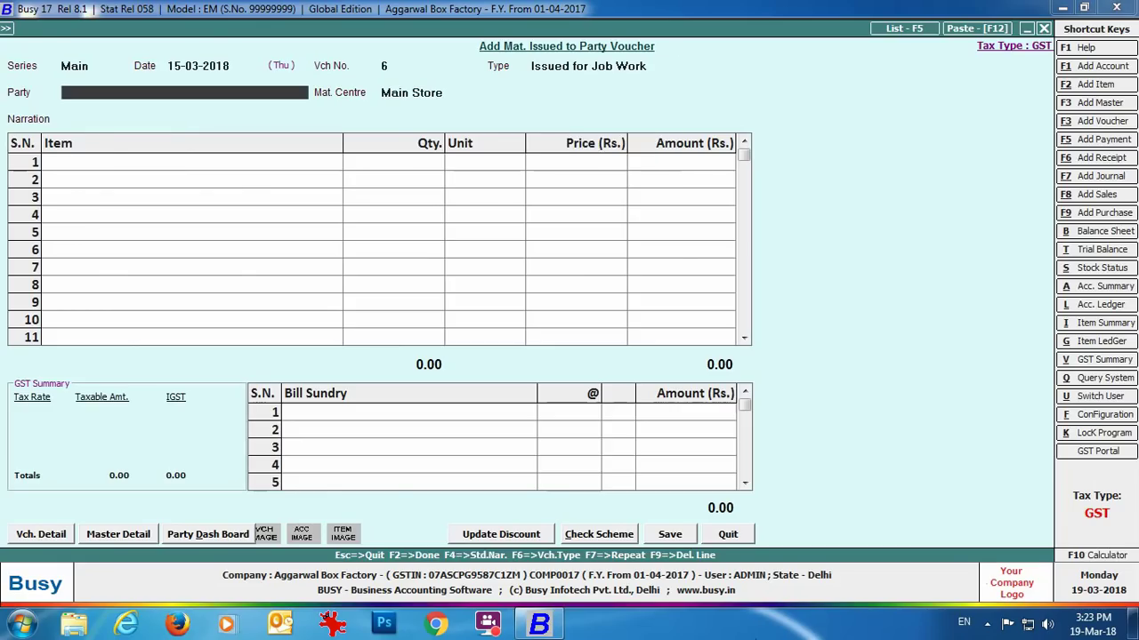
Set the voucher's party to Anu Traders and accept Main Store as the material centre
{"action": "type", "text": "anu"}
{"action": "key", "text": "Return"}
{"action": "key", "text": "Return"}
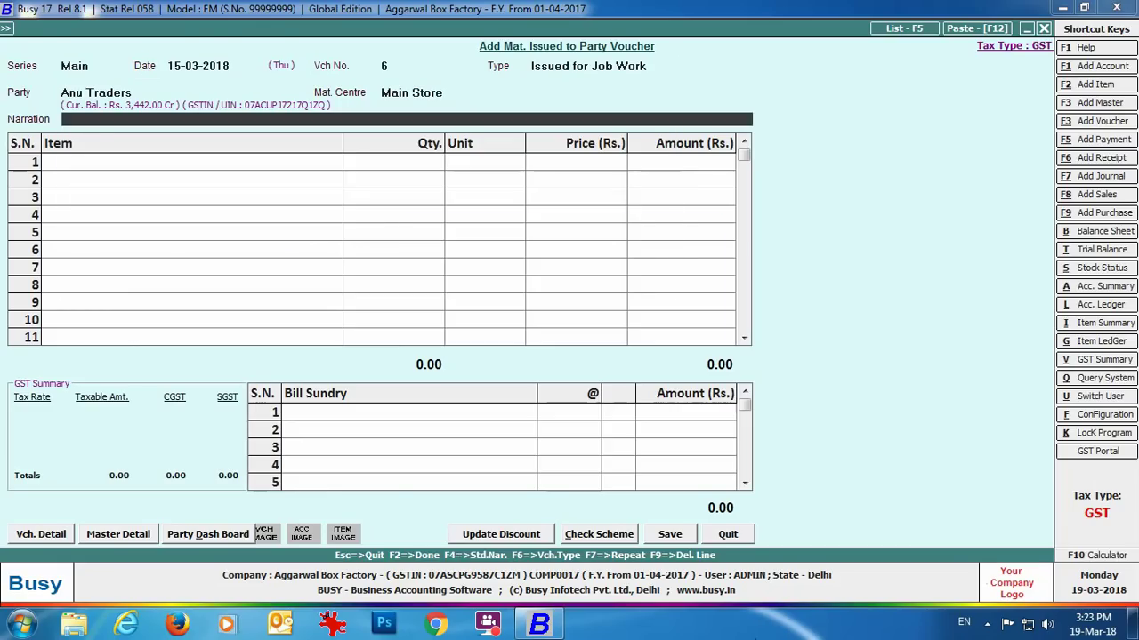
Accept job ID 6 in the job work details and set the delivery date to 16-03-2018
{"action": "key", "text": "Return"}
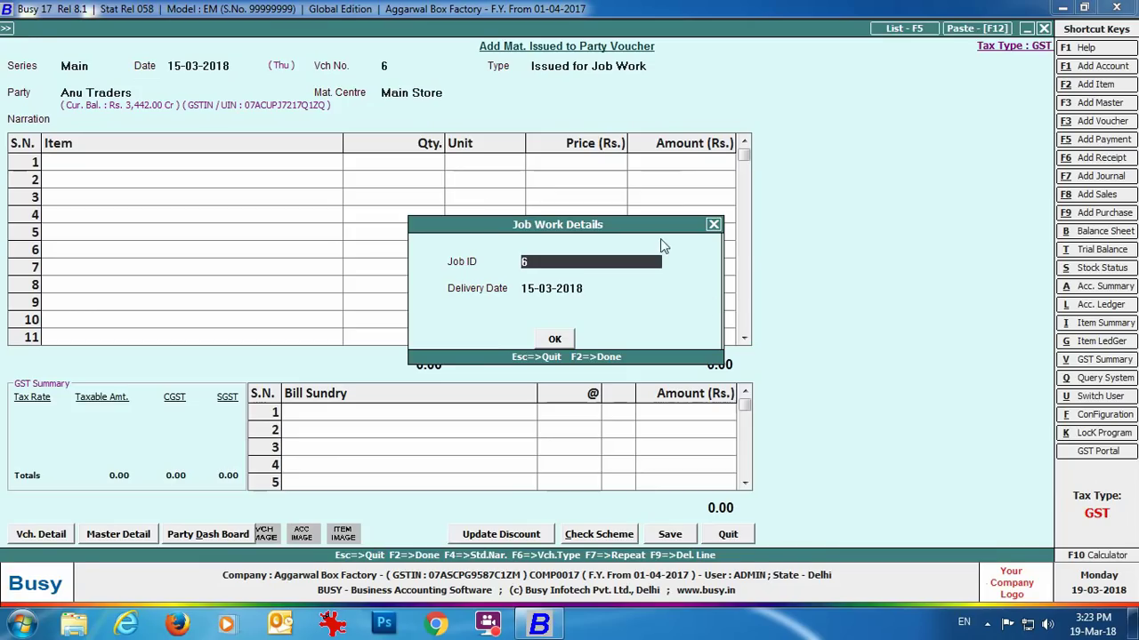
{"action": "key", "text": "Return"}
{"action": "type", "text": "16-0"}
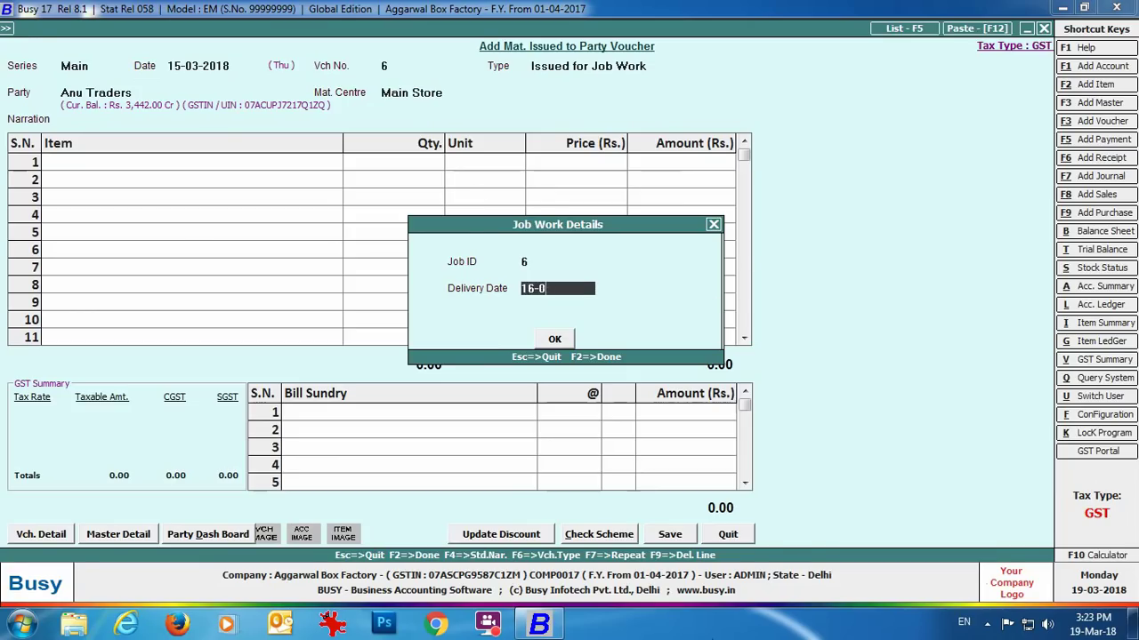
{"action": "key", "text": "Return"}
{"action": "key", "text": "Return"}
Enter Tat Stamping Box as the first item of the issue voucher with a quantity of 2500 Pcs
{"action": "type", "text": "tat"}
{"action": "key", "text": "Down"}
{"action": "key", "text": "Down"}
{"action": "key", "text": "Down"}
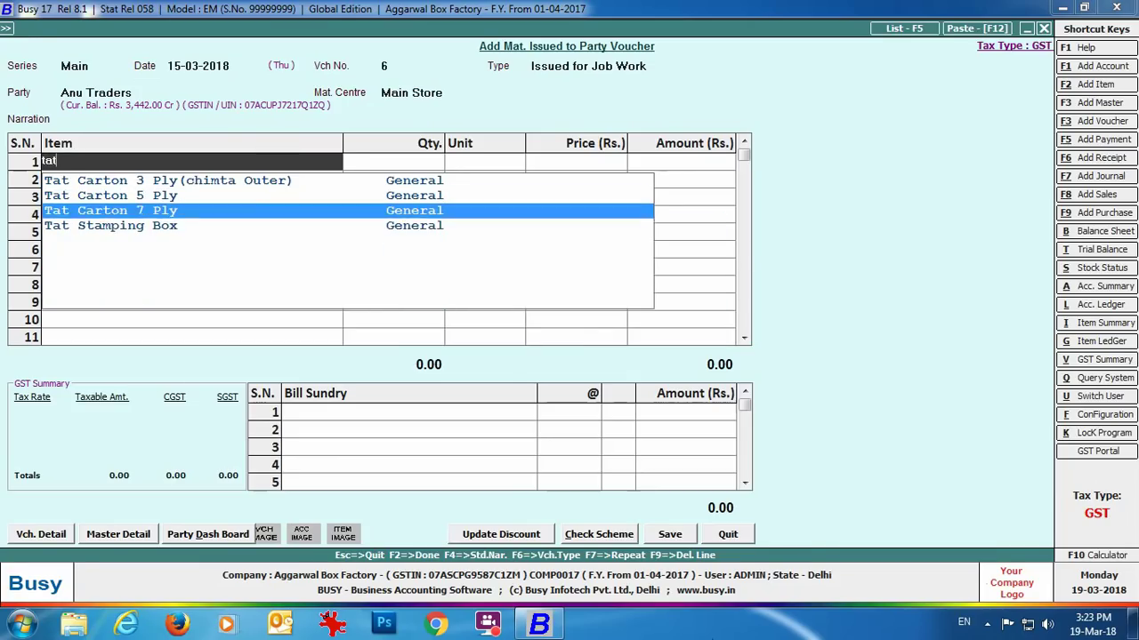
{"action": "key", "text": "Return"}
{"action": "type", "text": "2500"}
{"action": "key", "text": "Return"}
{"action": "key", "text": "Return"}
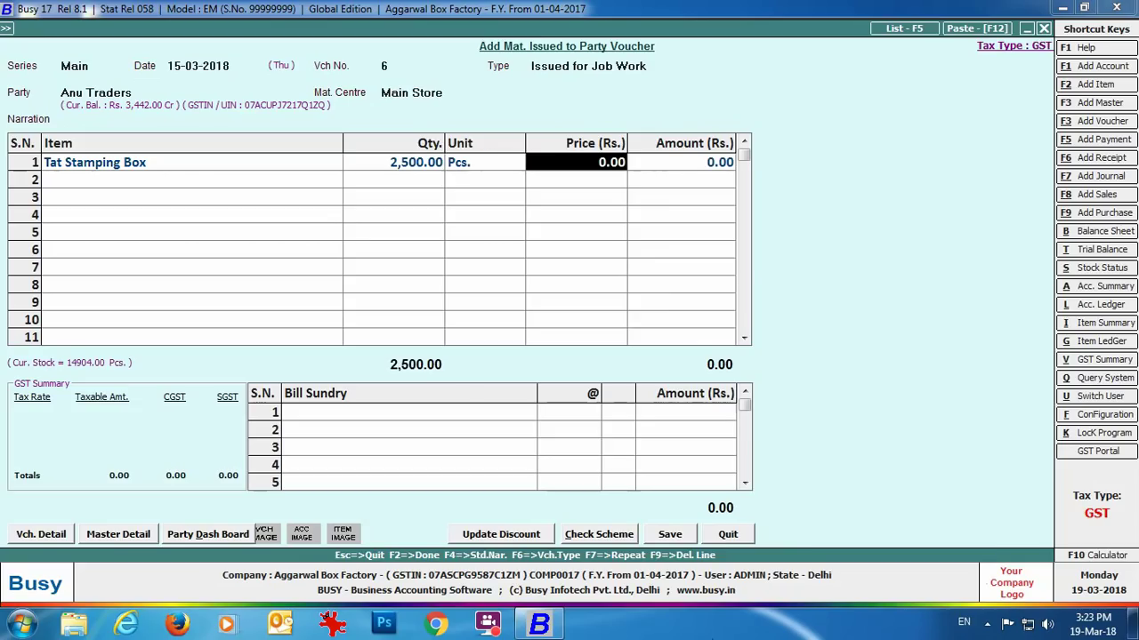
Set the Tat Stamping Box price to Rs. 12, then save and close the material issued voucher
{"action": "type", "text": "12"}
{"action": "key", "text": "Return"}
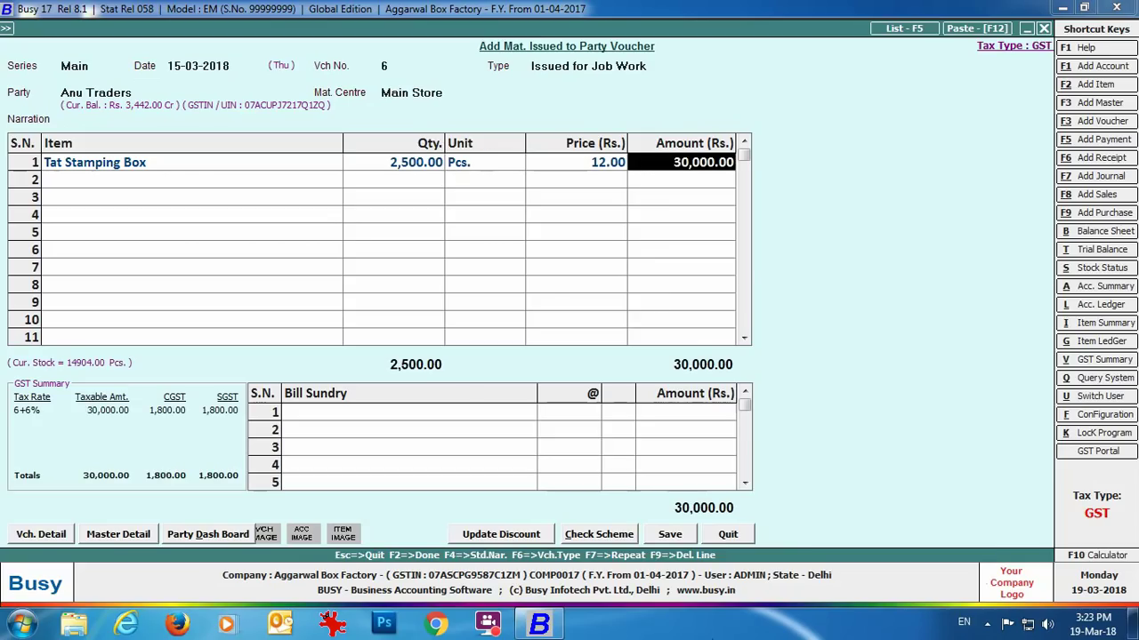
{"action": "left_click", "coordinate": [649, 537]}
{"action": "left_click", "coordinate": [728, 533]}
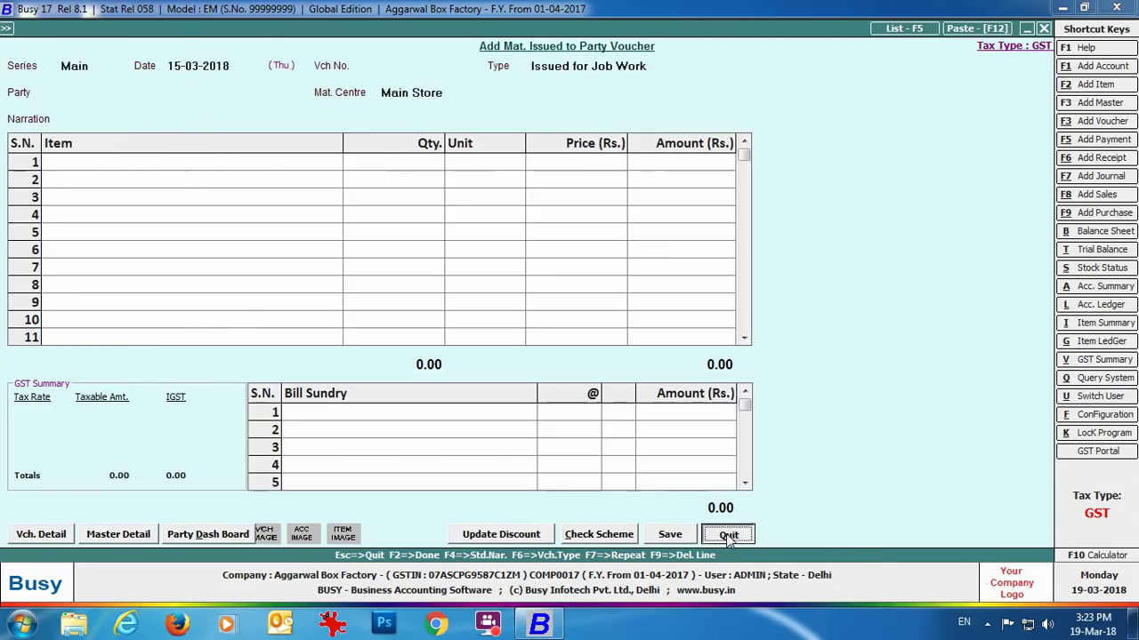
Start a new Material Received from Party voucher in the Main series, dated 16-03-2018
{"action": "left_click", "coordinate": [246, 305]}
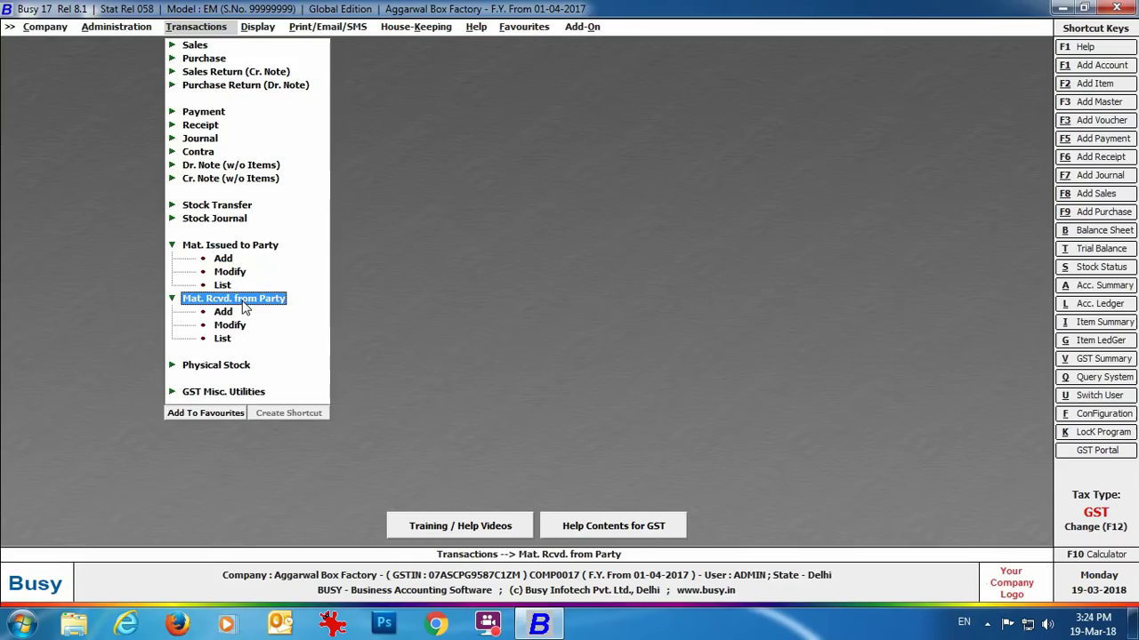
{"action": "left_click", "coordinate": [223, 312]}
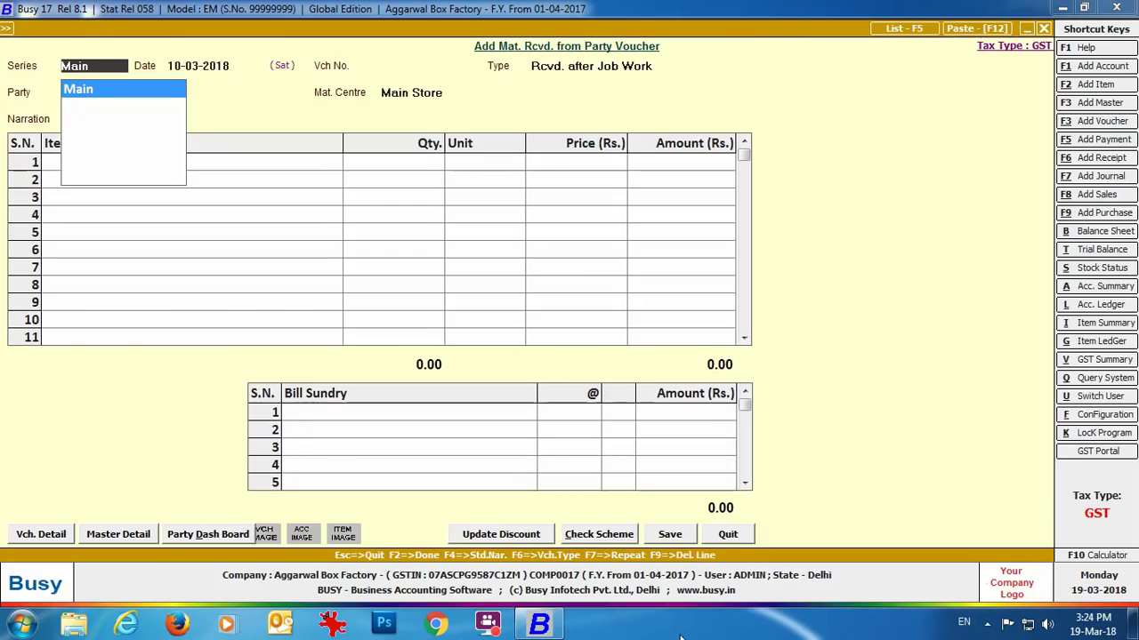
{"action": "key", "text": "Return"}
{"action": "type", "text": "16-03"}
{"action": "key", "text": "Return"}
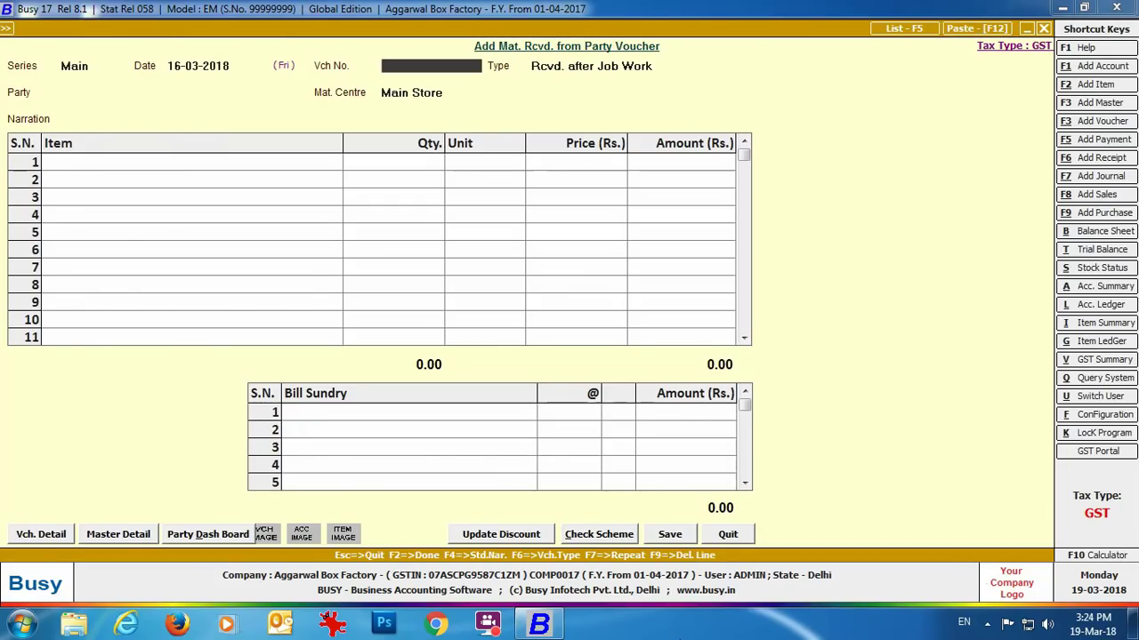
{"action": "key", "text": "Return"}
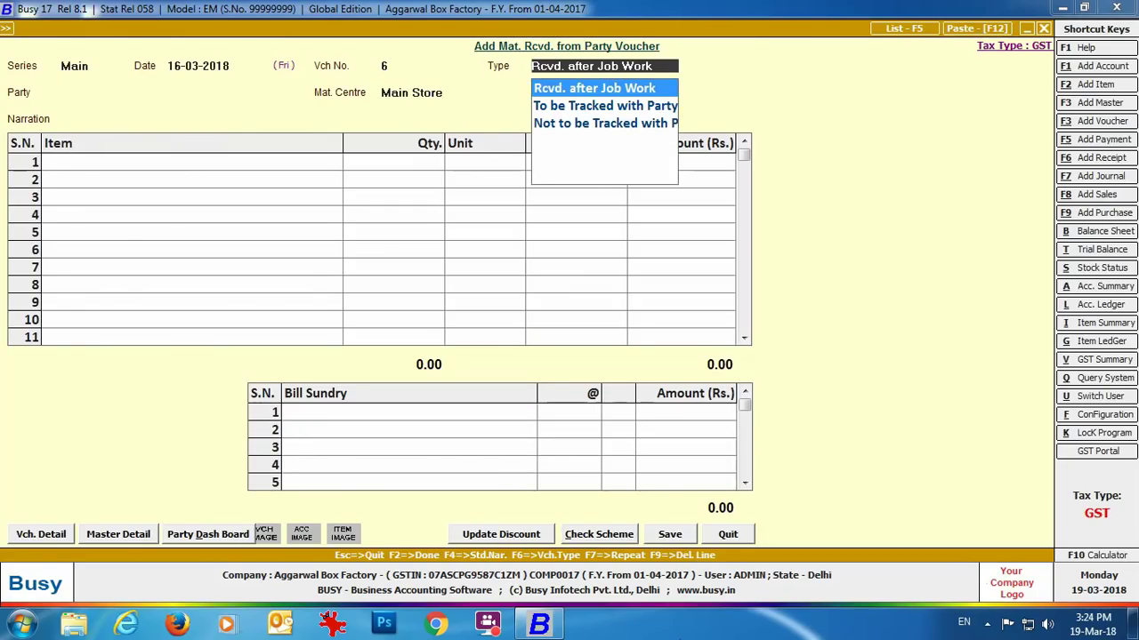
Accept the type Rcvd. after Job Work and set the party to Anu Traders with Main Store as the material centre
{"action": "key", "text": "Return"}
{"action": "type", "text": "anu"}
{"action": "key", "text": "Return"}
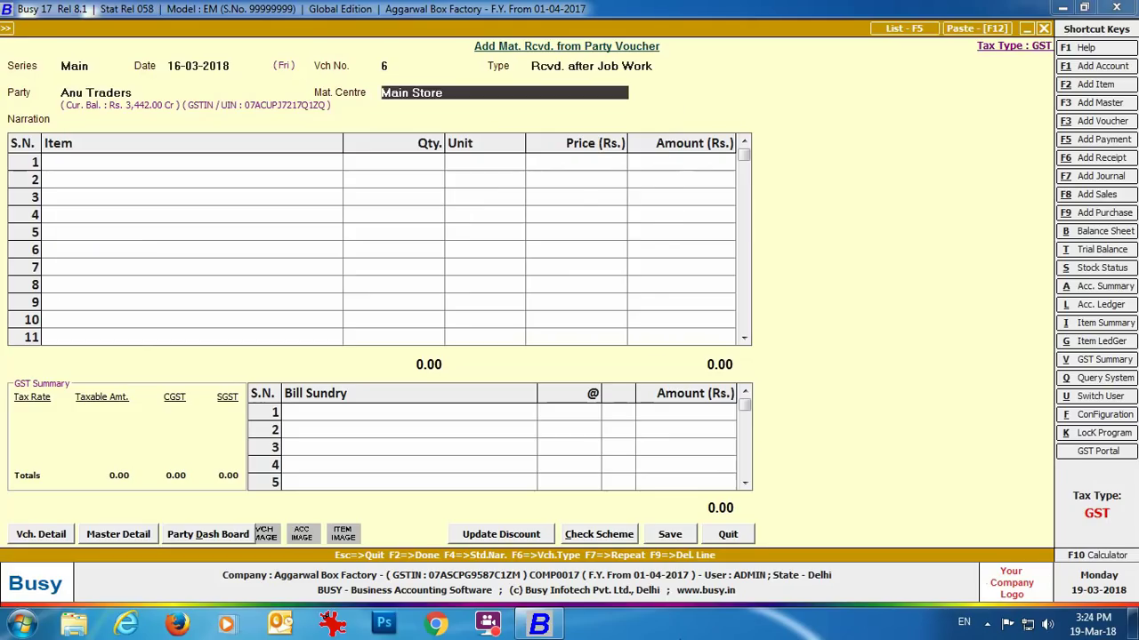
{"action": "key", "text": "Return"}
{"action": "key", "text": "Return"}
Enter Tat Stamping Box as the received item with a quantity of 2500 Pcs
{"action": "type", "text": "tat"}
{"action": "key", "text": "Down"}
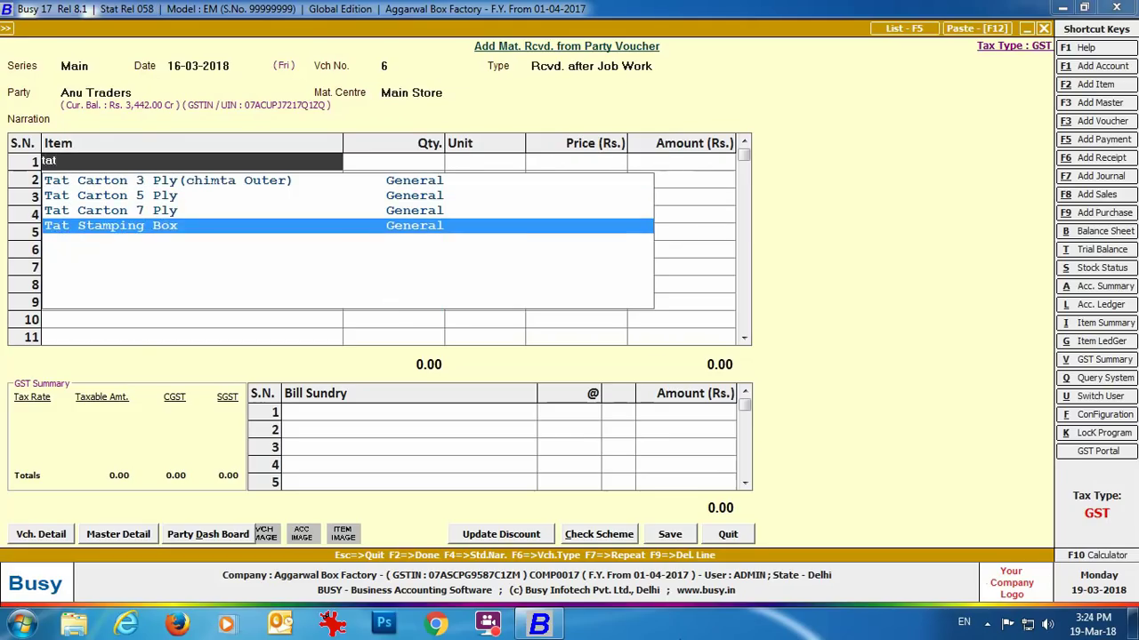
{"action": "key", "text": "Return"}
{"action": "type", "text": "2500"}
{"action": "key", "text": "Return"}
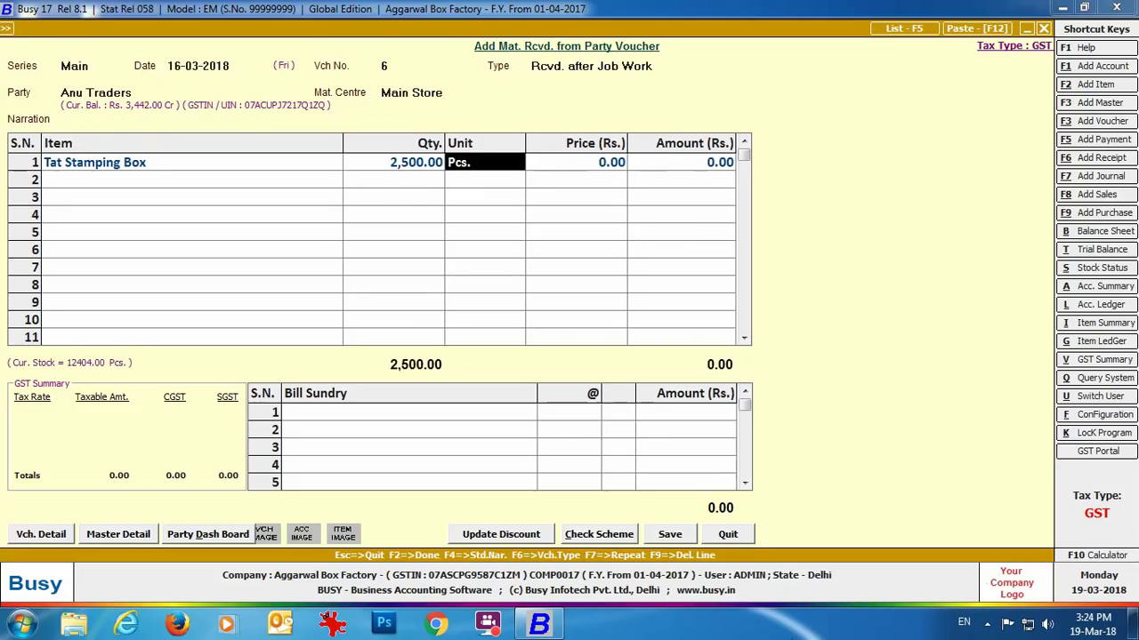
{"action": "key", "text": "Return"}
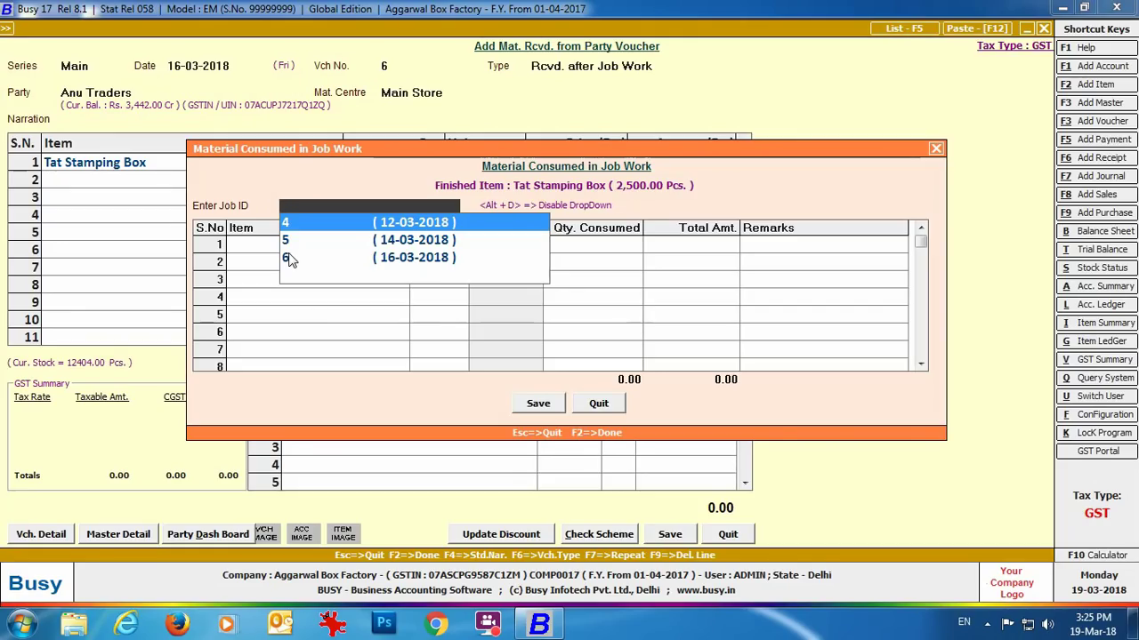
Adjust the consumed material against job ID 6, and save and close the material received voucher
{"action": "key", "text": "Down"}
{"action": "key", "text": "Down"}
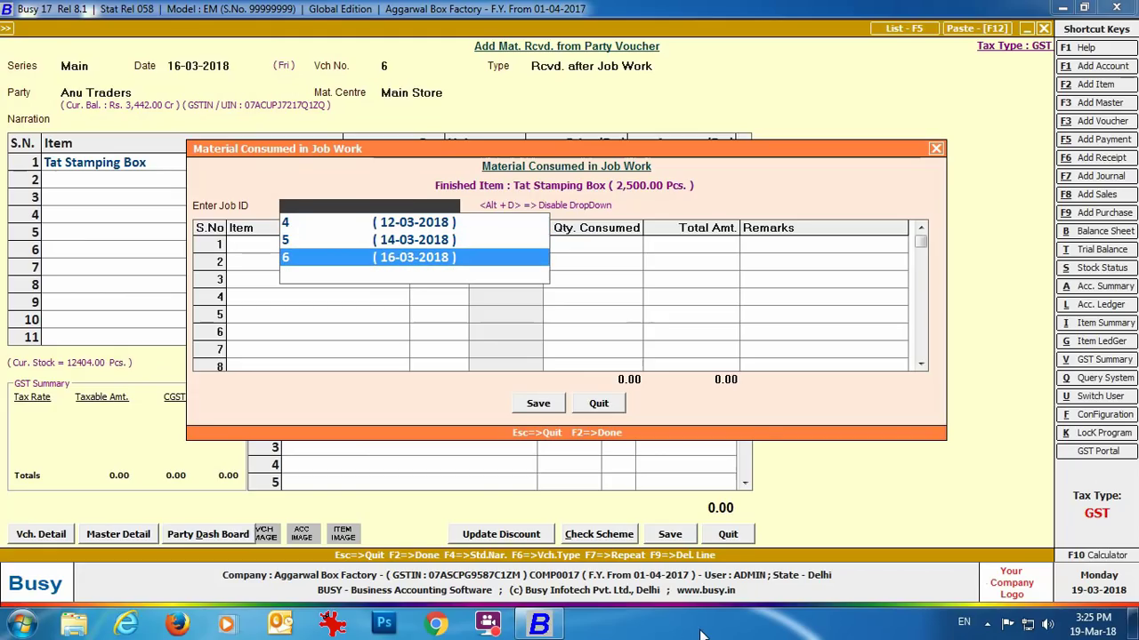
{"action": "key", "text": "Return"}
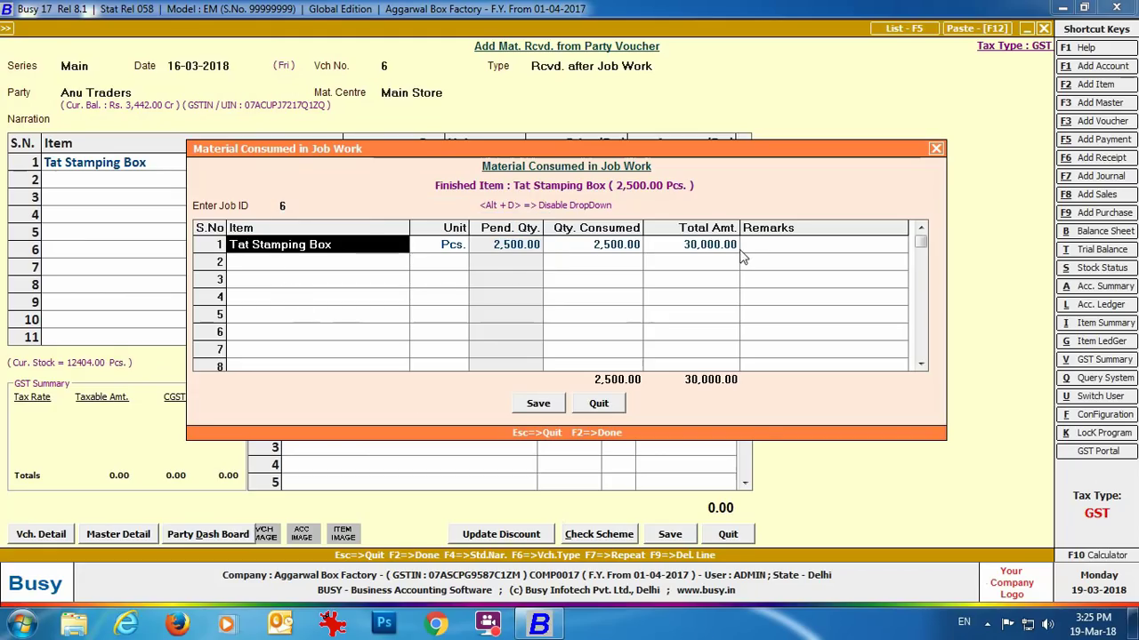
{"action": "left_click", "coordinate": [538, 403]}
{"action": "left_click", "coordinate": [670, 533]}
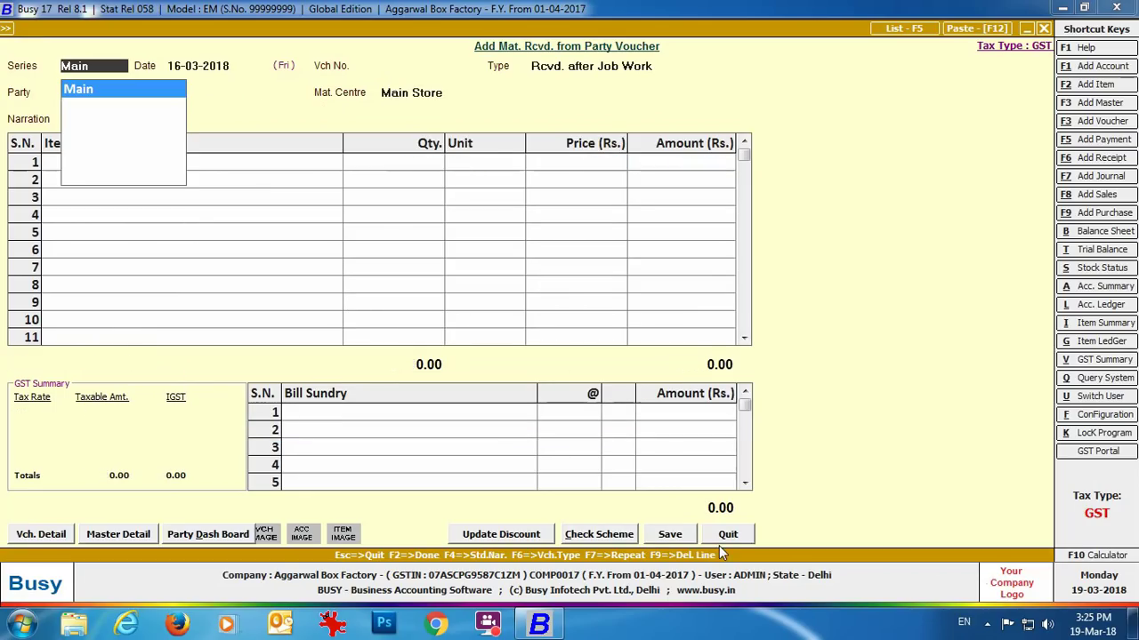
{"action": "left_click", "coordinate": [721, 539]}
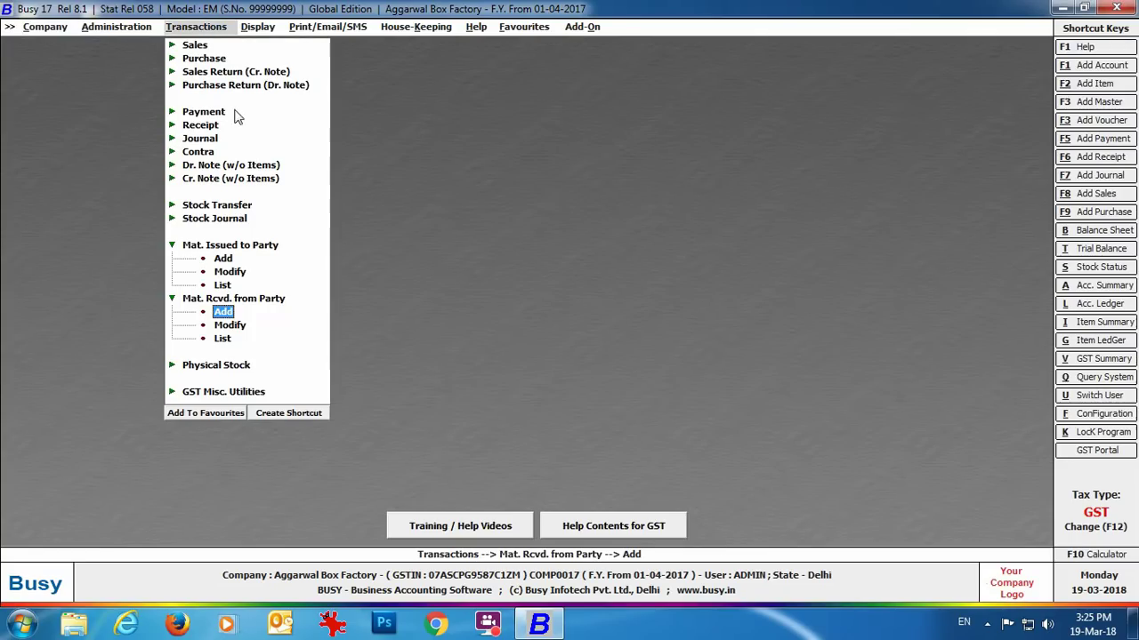
Start a new purchase voucher in the Main series, dated 14-03-2018, with the purchase type L/GST-12%
{"action": "left_click", "coordinate": [202, 60]}
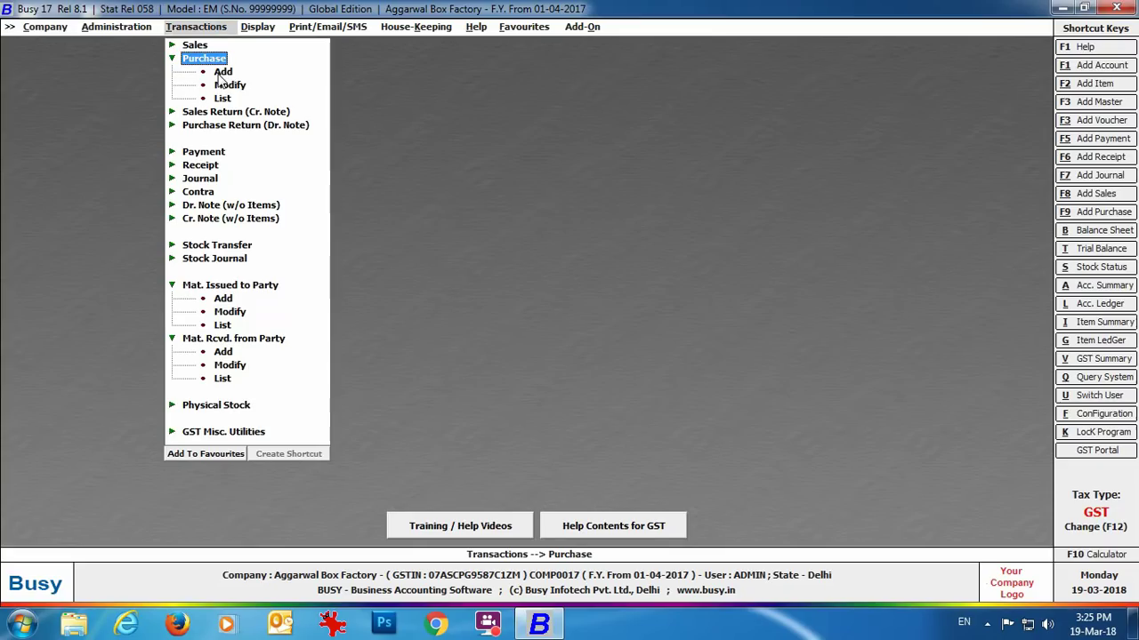
{"action": "double_click", "coordinate": [222, 73]}
{"action": "type", "text": "14-0"}
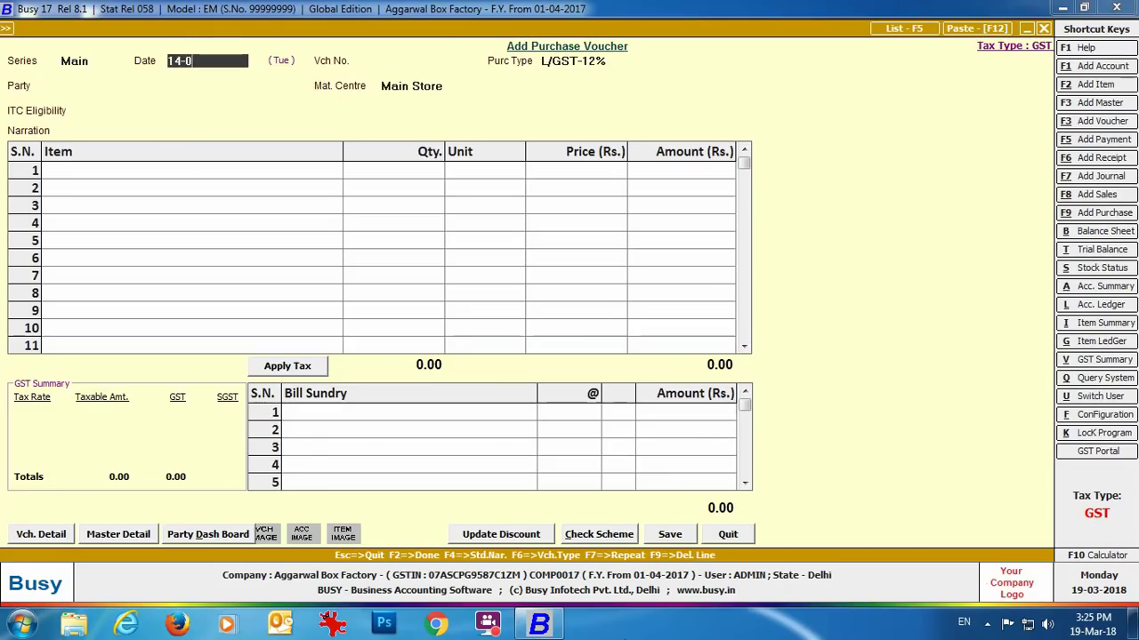
{"action": "key", "text": "Return"}
{"action": "key", "text": "Return"}
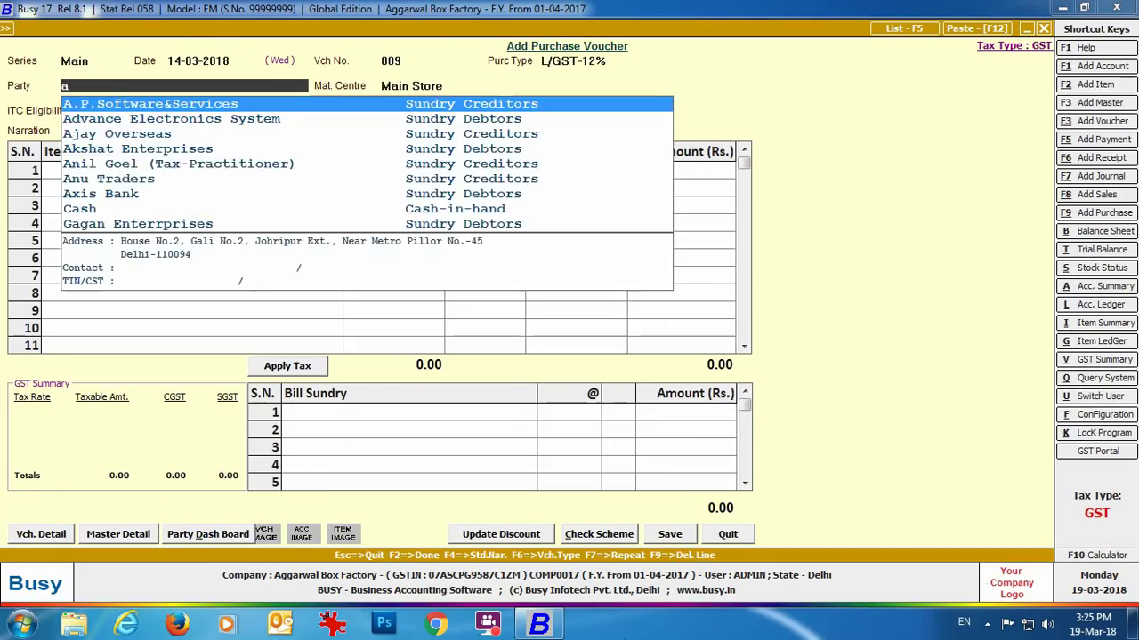
Set the purchase party to Anu Traders, accepting Main Store and the ITC eligibility Input Goods/Services
{"action": "type", "text": "anu"}
{"action": "key", "text": "Return"}
{"action": "key", "text": "Return"}
{"action": "key", "text": "Return"}
Enter Tat Stamping Box as the purchased item with a quantity of 1200 Pcs
{"action": "type", "text": "tat"}
{"action": "key", "text": "Down"}
{"action": "key", "text": "Down"}
{"action": "key", "text": "Down"}
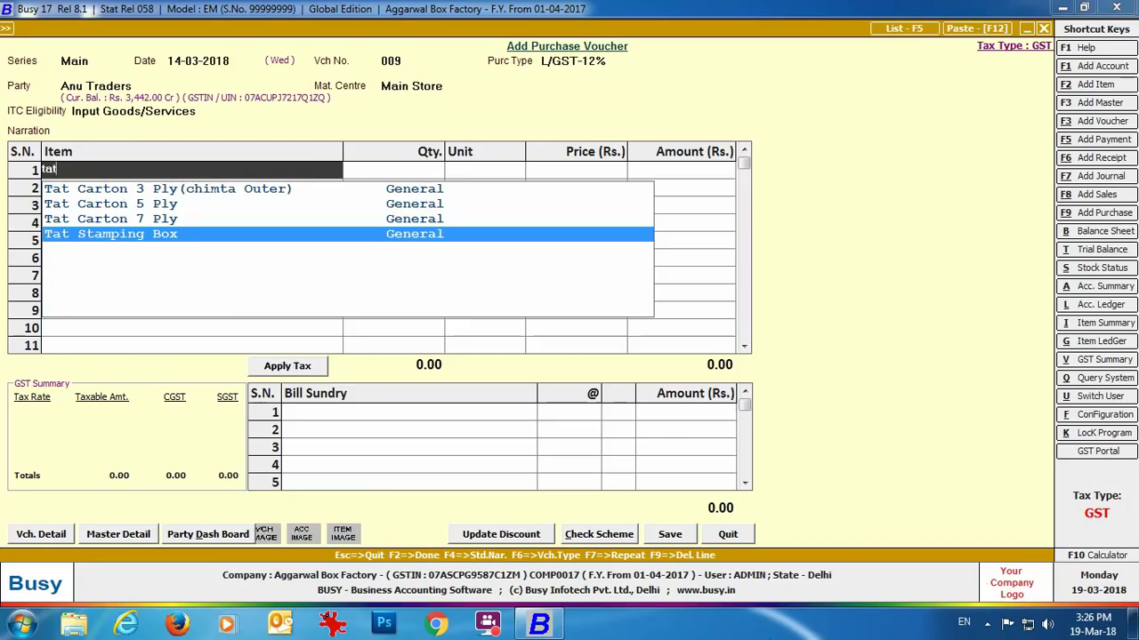
{"action": "key", "text": "Return"}
{"action": "type", "text": "1200"}
{"action": "key", "text": "Return"}
{"action": "key", "text": "Return"}
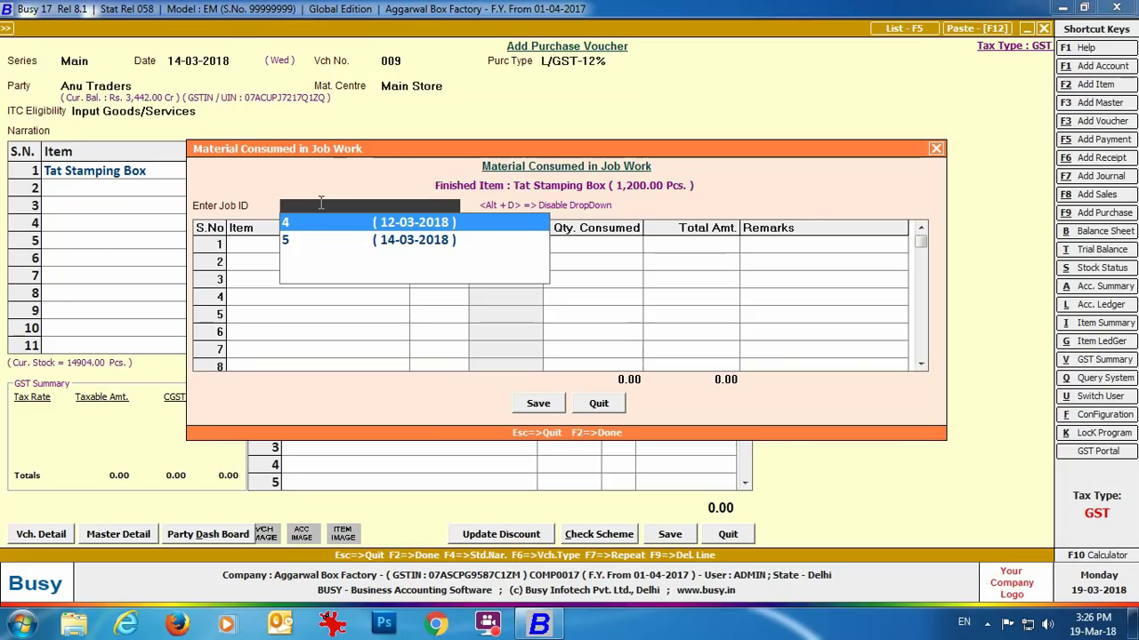
Adjust the material consumed for the purchased item against job ID 5 and save the adjustment
{"action": "key", "text": "Down"}
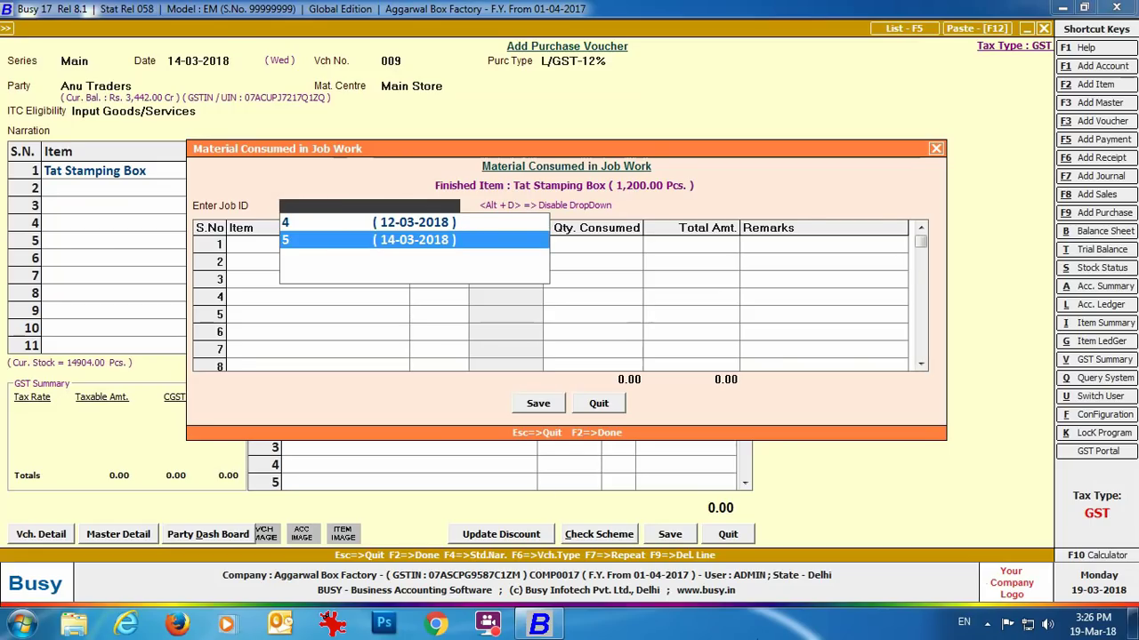
{"action": "key", "text": "Return"}
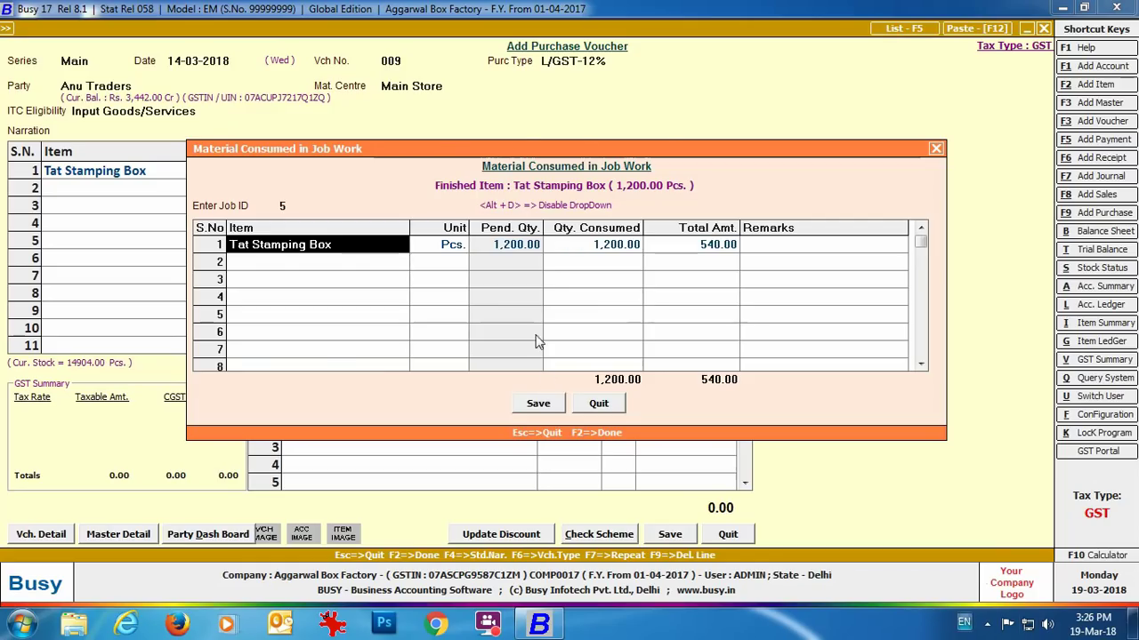
{"action": "left_click", "coordinate": [536, 404]}
Set the item price to Rs. 13 and add CGST and SGST at 6% each as bill sundries
{"action": "type", "text": "13"}
{"action": "key", "text": "Return"}
{"action": "key", "text": "Return"}
{"action": "key", "text": "Return"}
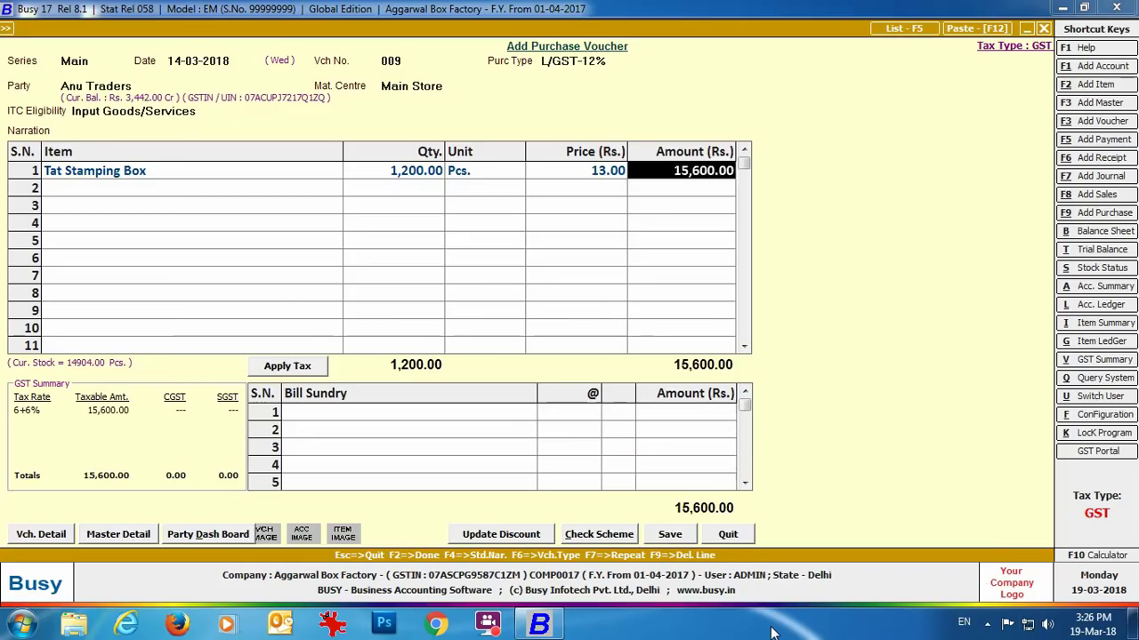
{"action": "type", "text": "cgst"}
{"action": "key", "text": "Return"}
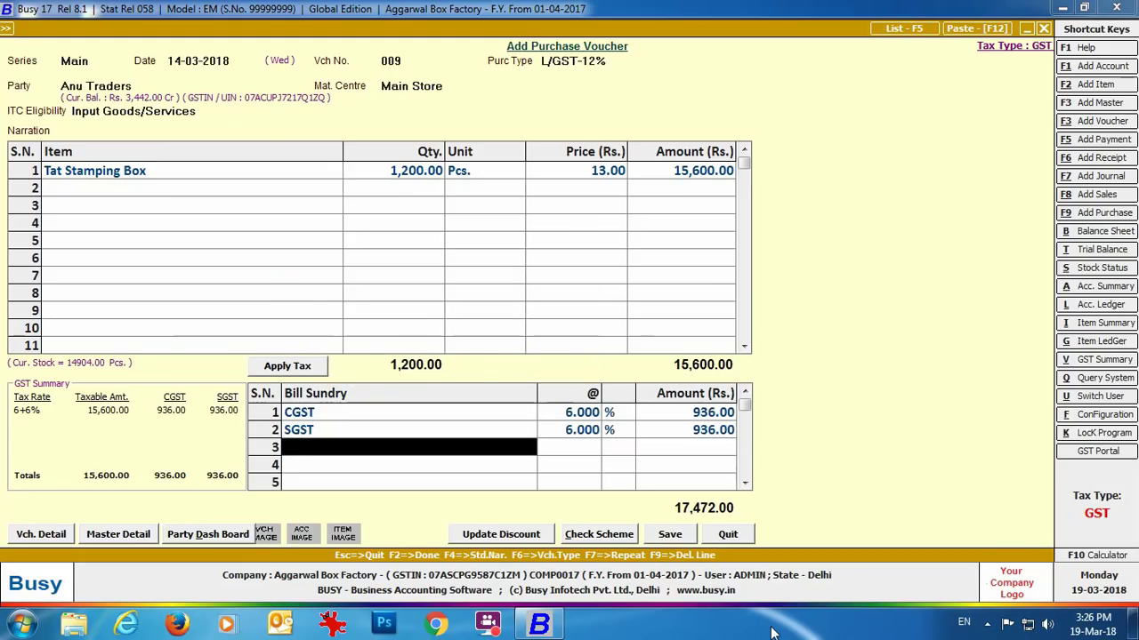
Save the purchase voucher, accepting its GST reporting details with the bill date 14-03-2018
{"action": "left_click", "coordinate": [678, 532]}
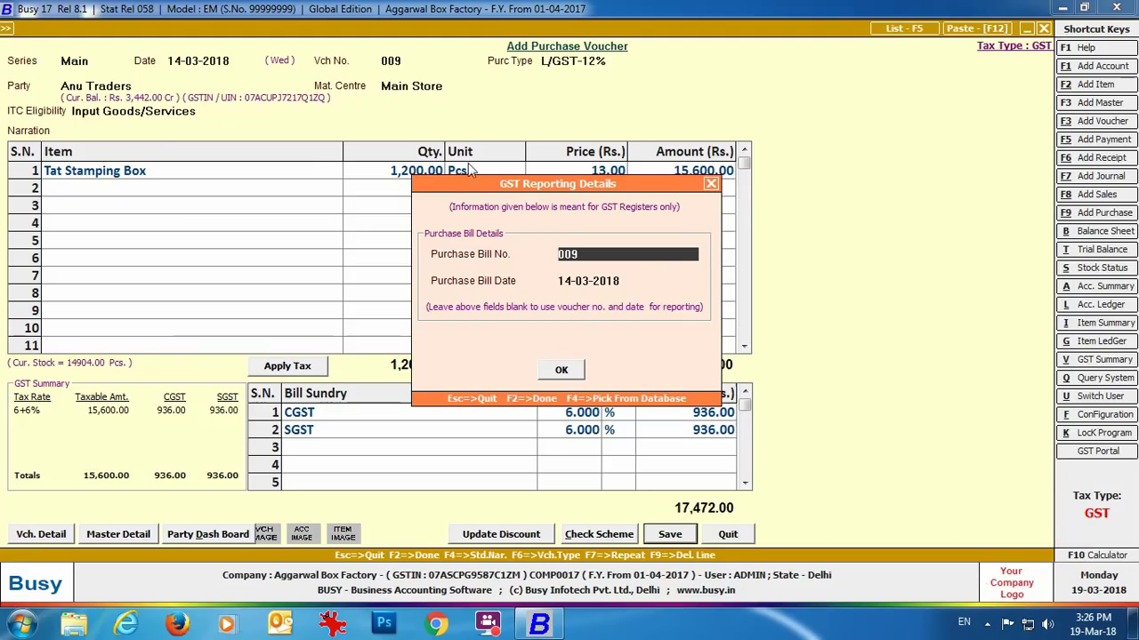
{"action": "left_click", "coordinate": [549, 379]}
{"action": "left_click", "coordinate": [549, 378]}
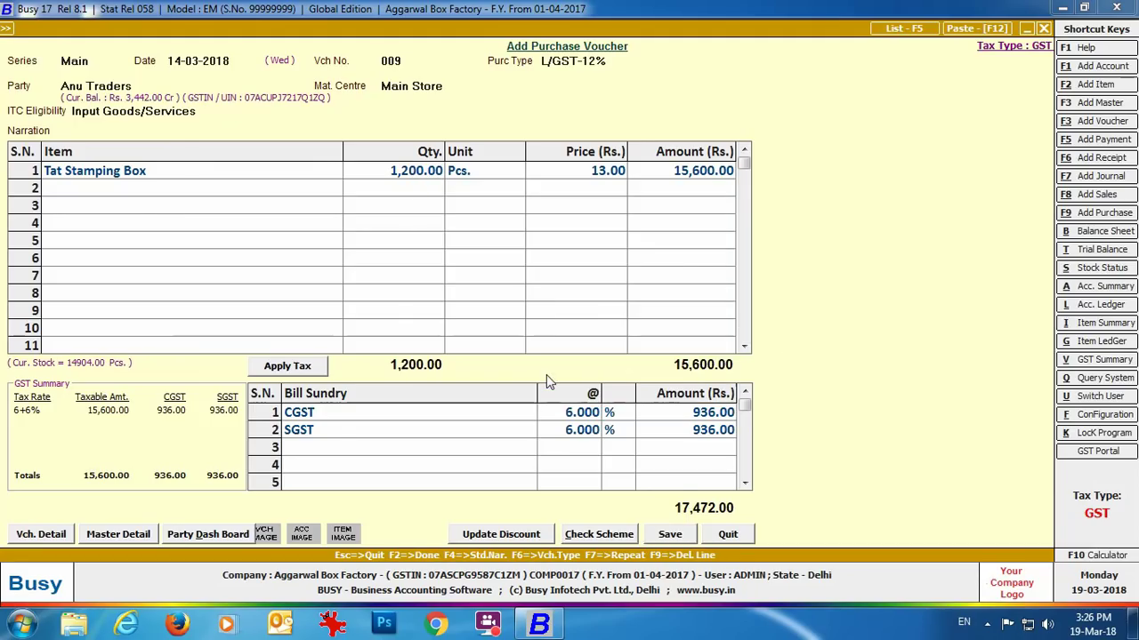
Quit the purchase voucher screen and open the GSTR-ITC-04 return for Manufacturer to Job Worker
{"action": "left_click", "coordinate": [728, 534]}
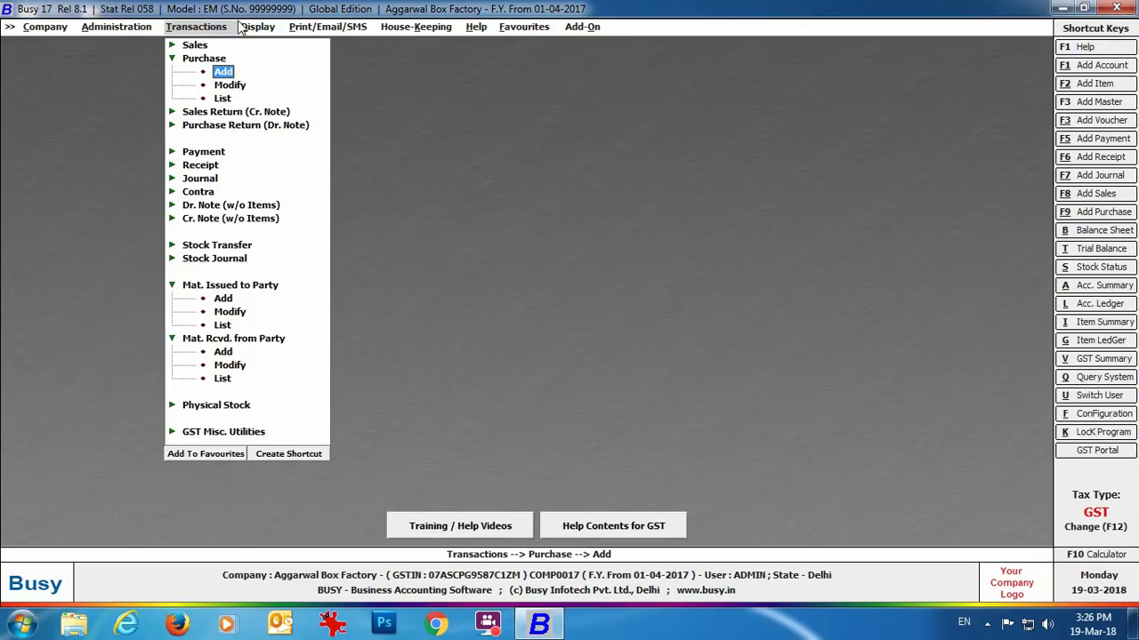
{"action": "left_click", "coordinate": [254, 29]}
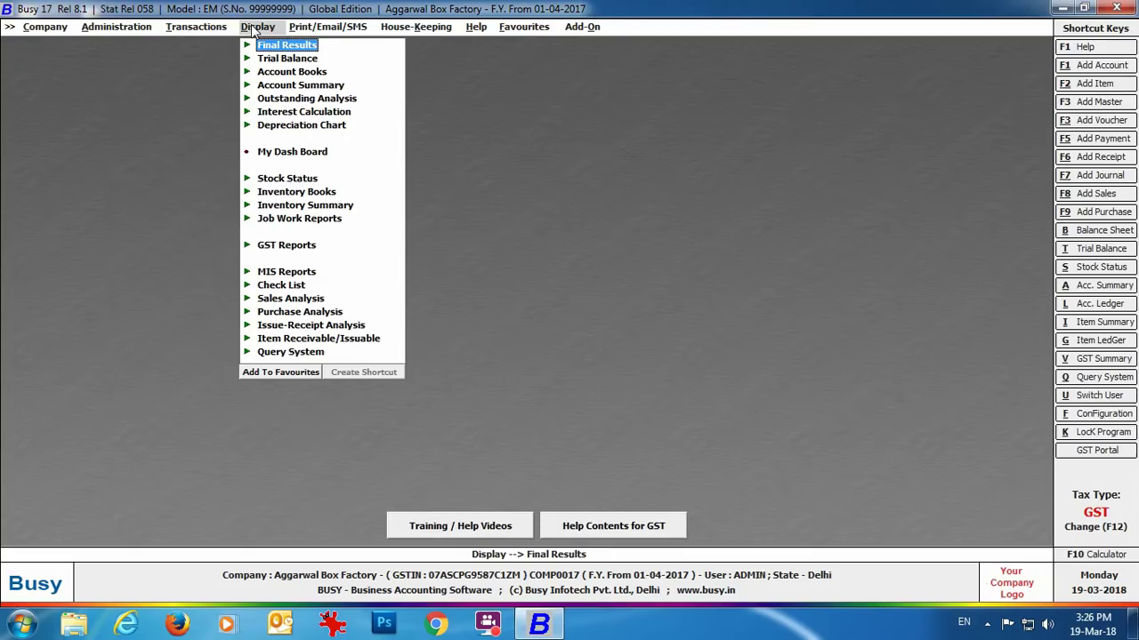
{"action": "left_click", "coordinate": [301, 246]}
{"action": "left_click", "coordinate": [303, 276]}
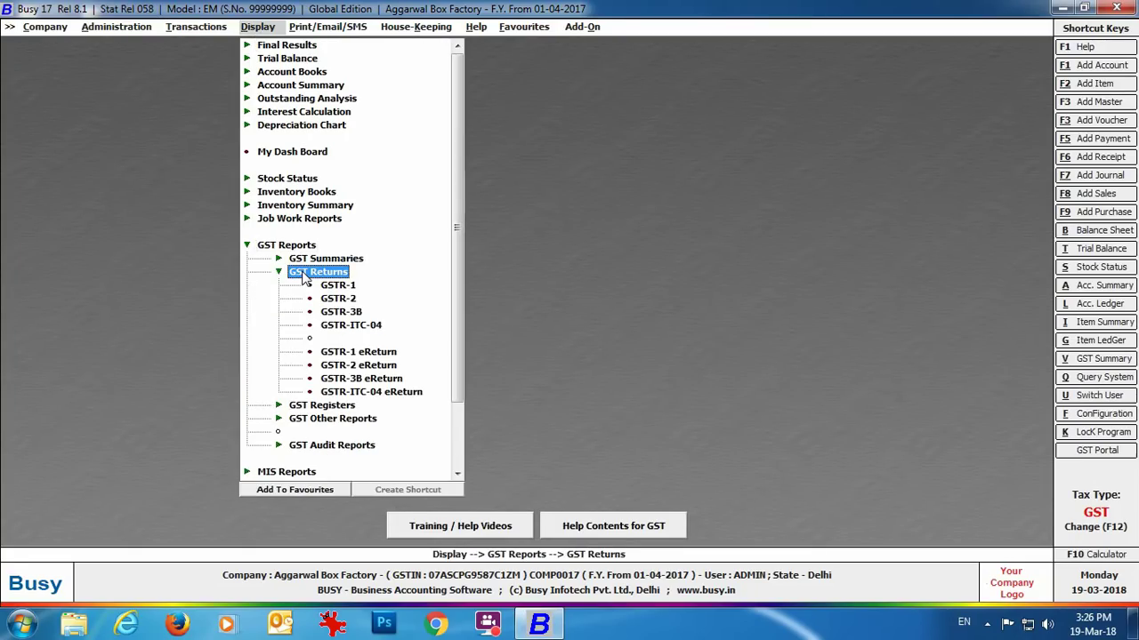
{"action": "left_click", "coordinate": [370, 334]}
{"action": "left_click", "coordinate": [370, 334]}
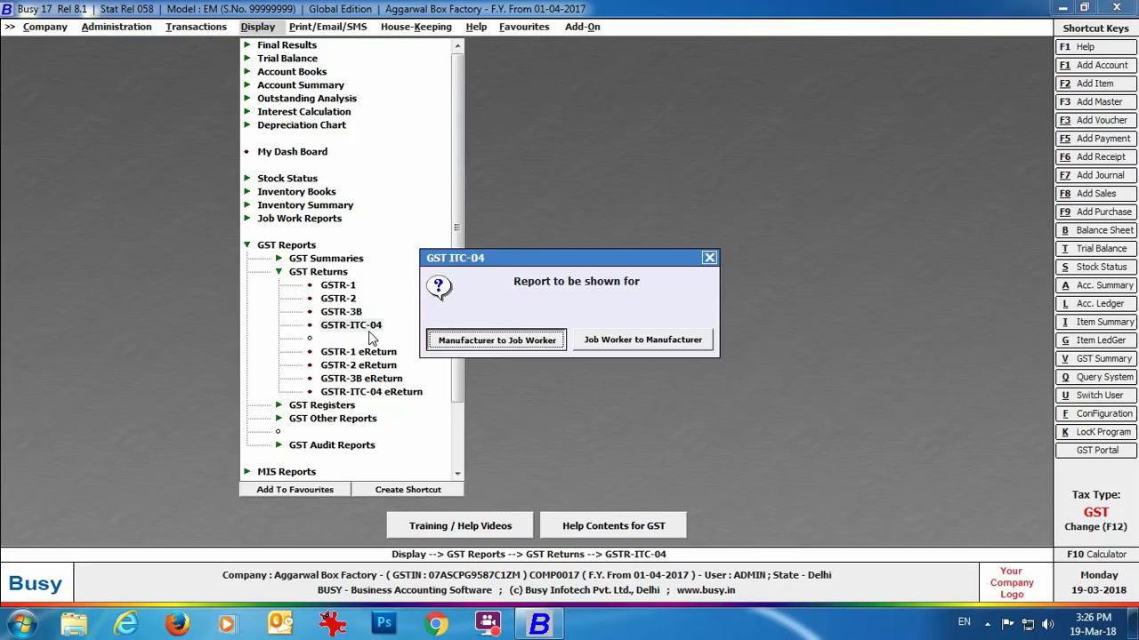
{"action": "left_click", "coordinate": [514, 347]}
Display the Manufacturer to Job Worker report from 01-03-2018 to 16-03-2018, review all its columns and close it
{"action": "type", "text": "01-03-2018"}
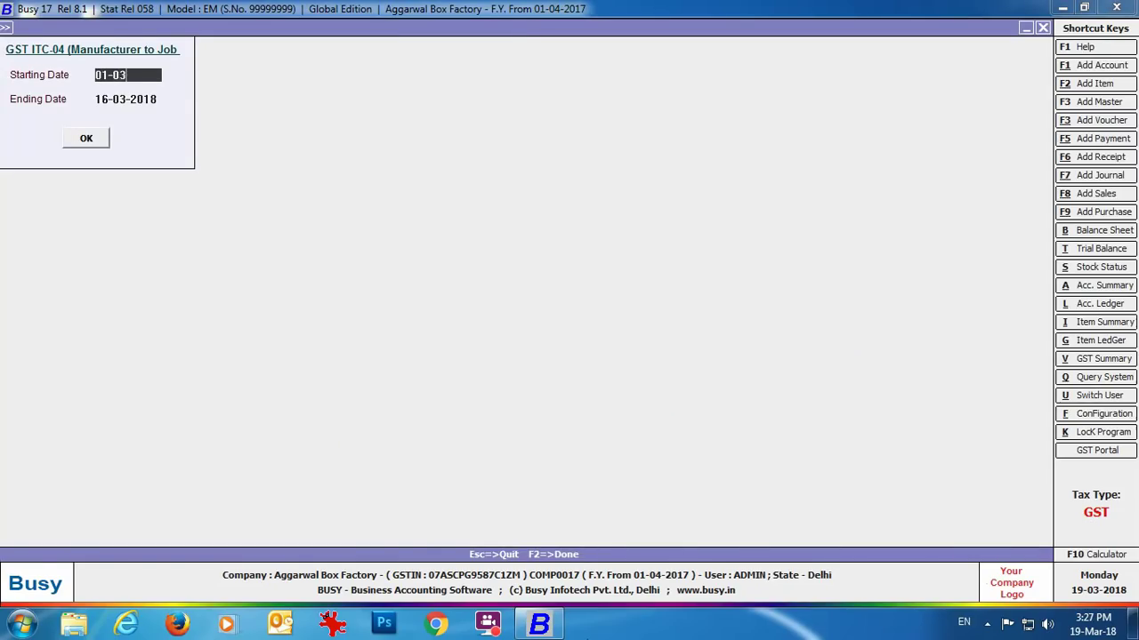
{"action": "key", "text": "Return"}
{"action": "key", "text": "Return"}
{"action": "key", "text": "Return"}
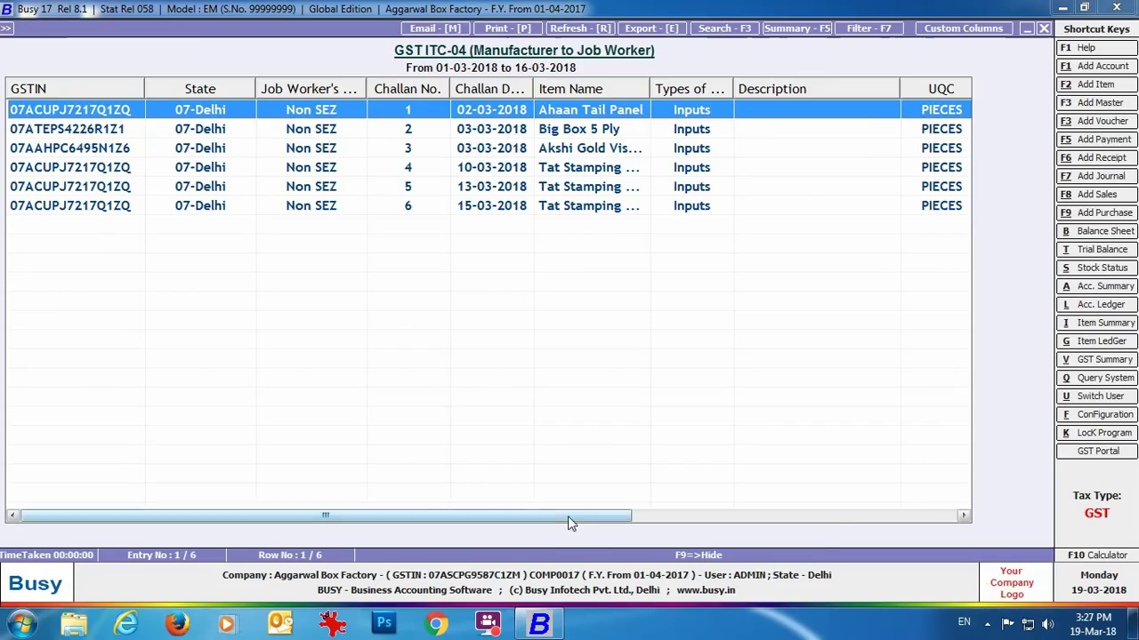
{"action": "left_click_drag", "start_coordinate": [567, 516], "coordinate": [899, 523]}
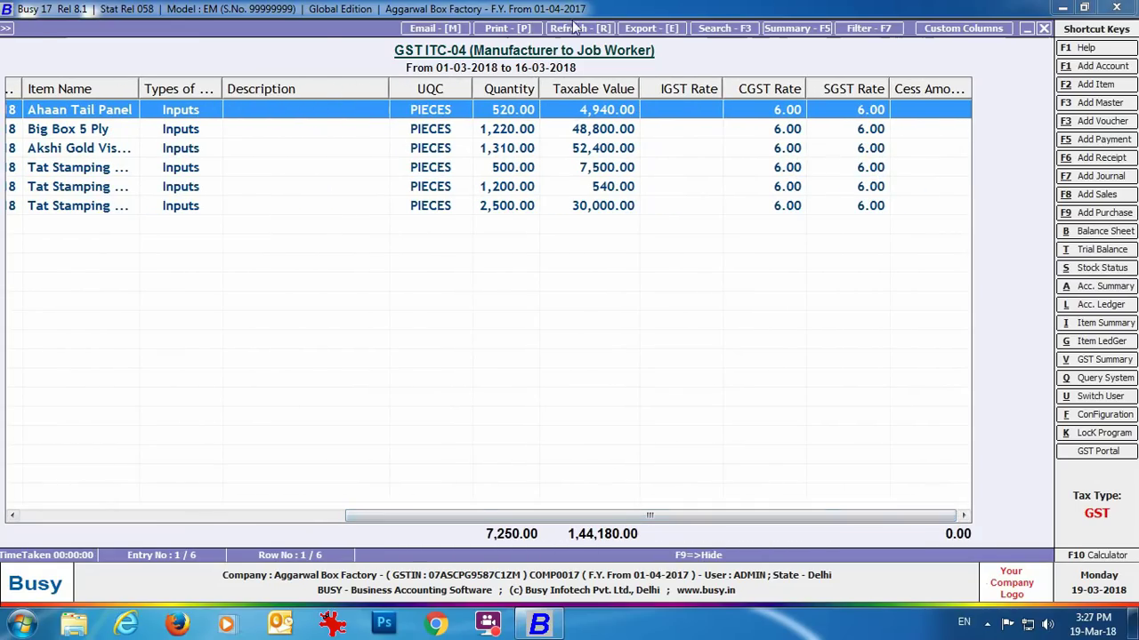
{"action": "left_click", "coordinate": [1043, 28]}
{"action": "left_click", "coordinate": [1043, 29]}
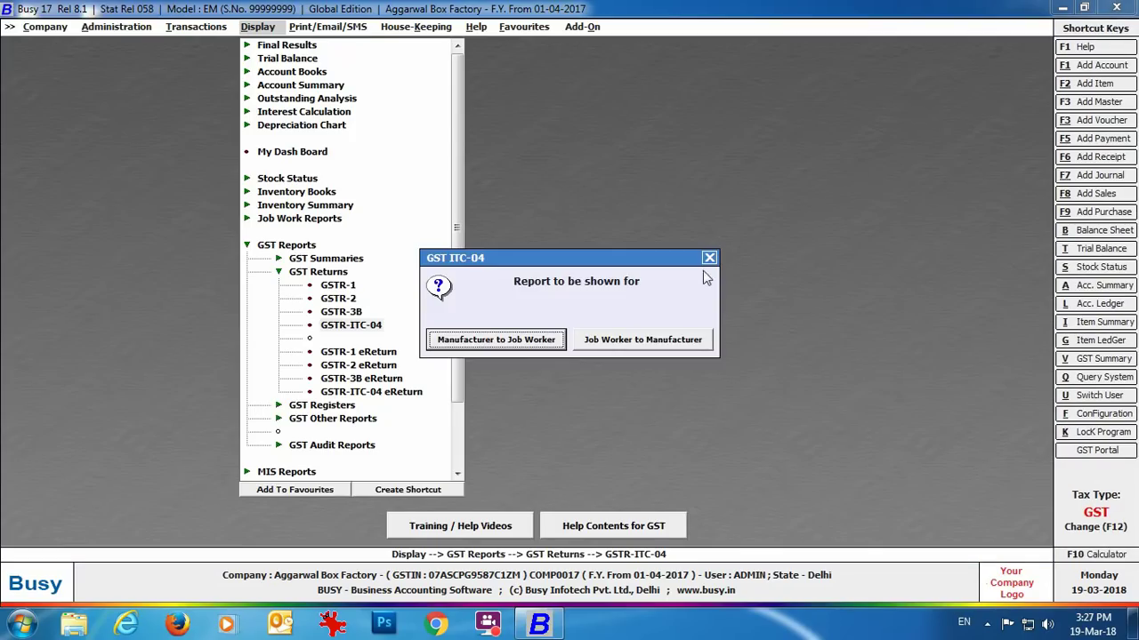
Review the GSTR-ITC-04 Job Worker to Manufacturer report for 01-03-2018 to 16-03-2018 across all its columns and close it
{"action": "left_click", "coordinate": [684, 341]}
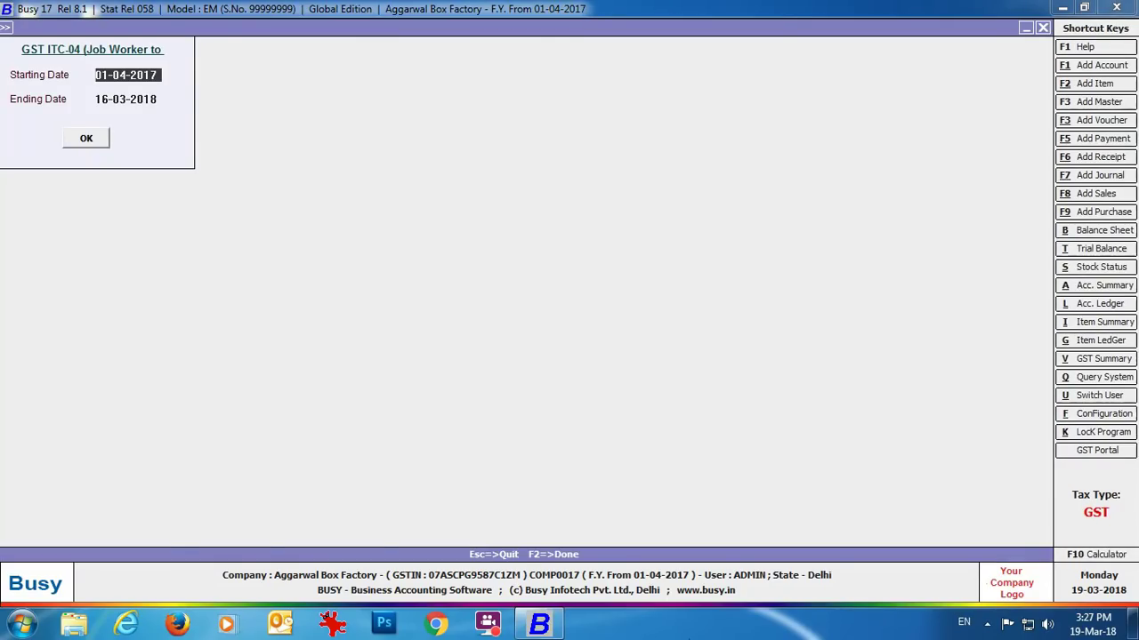
{"action": "type", "text": "01-03"}
{"action": "key", "text": "Return"}
{"action": "key", "text": "Return"}
{"action": "key", "text": "Return"}
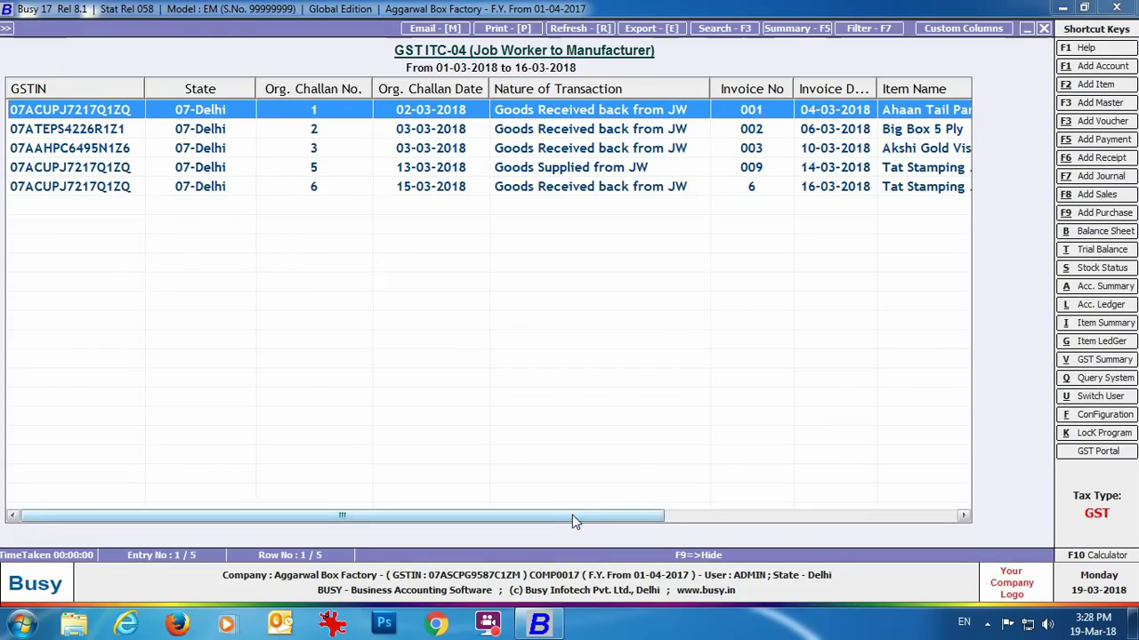
{"action": "left_click_drag", "start_coordinate": [570, 518], "coordinate": [889, 506]}
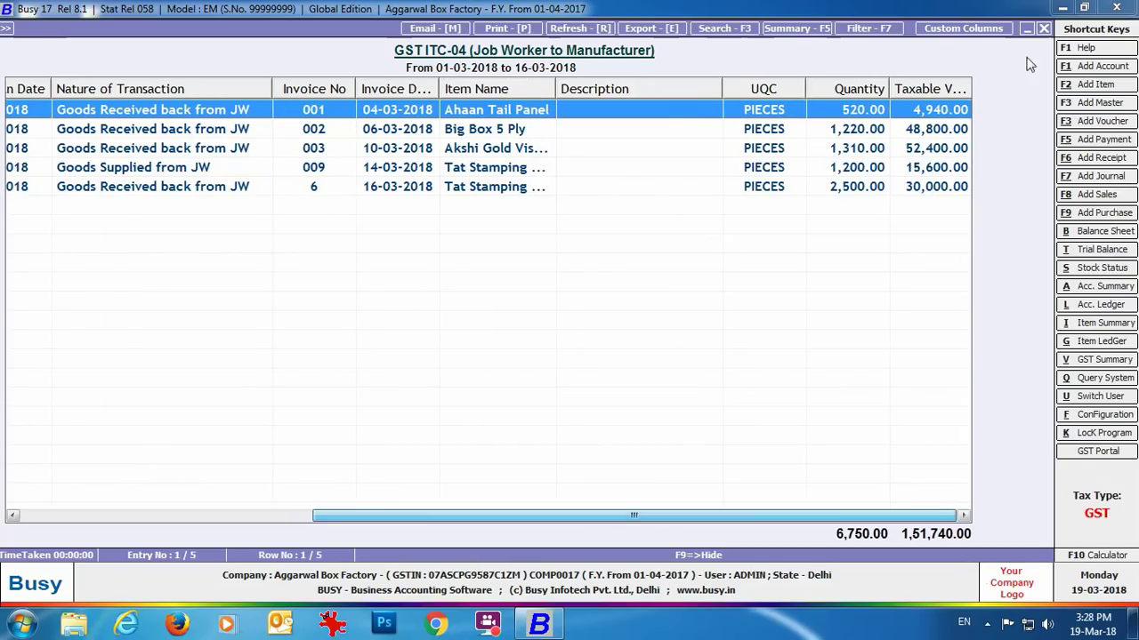
{"action": "key", "text": "Escape"}
{"action": "key", "text": "Escape"}
{"action": "key", "text": "Escape"}
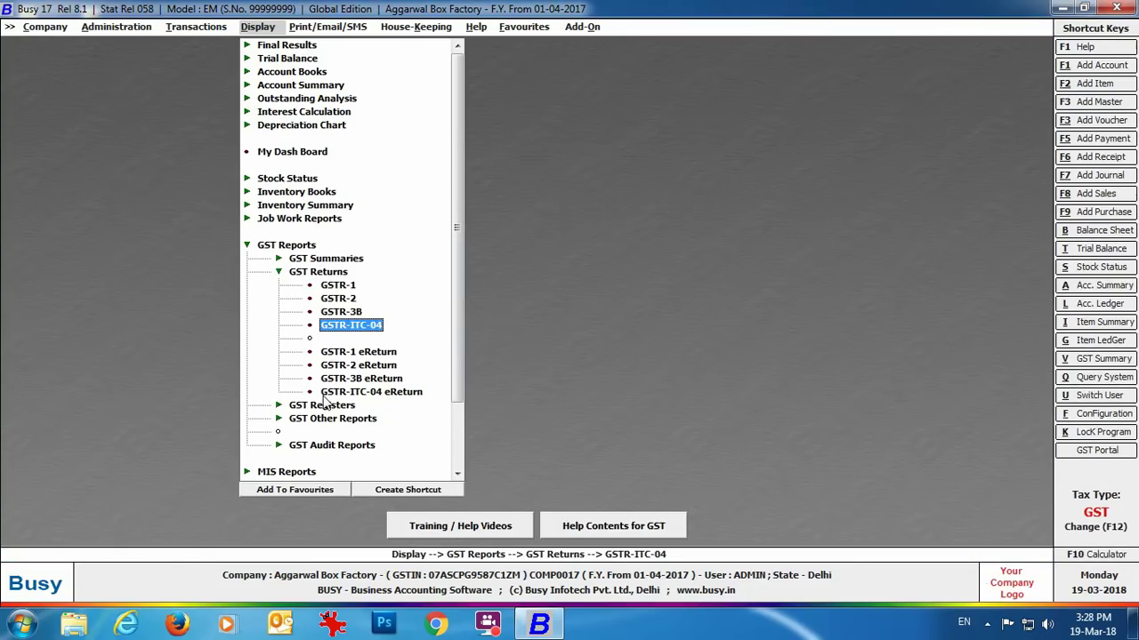
Open the GSTR-ITC-04 eReturn with the period from March to March, keeping the listed special characters to be removed
{"action": "left_click", "coordinate": [375, 396]}
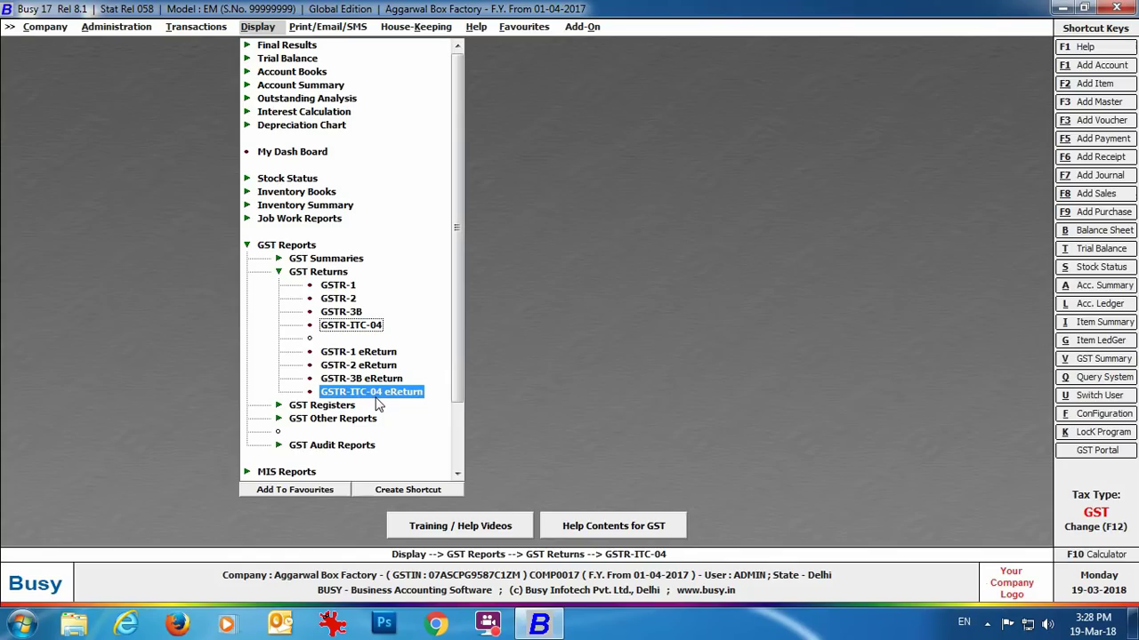
{"action": "double_click", "coordinate": [376, 396]}
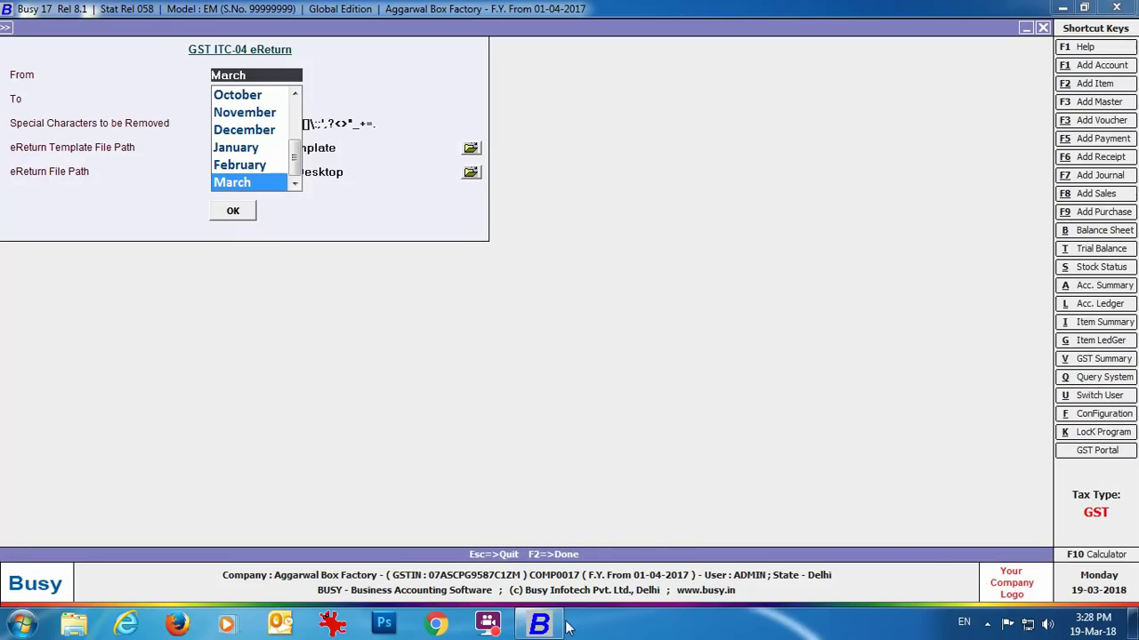
{"action": "key", "text": "Return"}
{"action": "key", "text": "Return"}
{"action": "key", "text": "Return"}
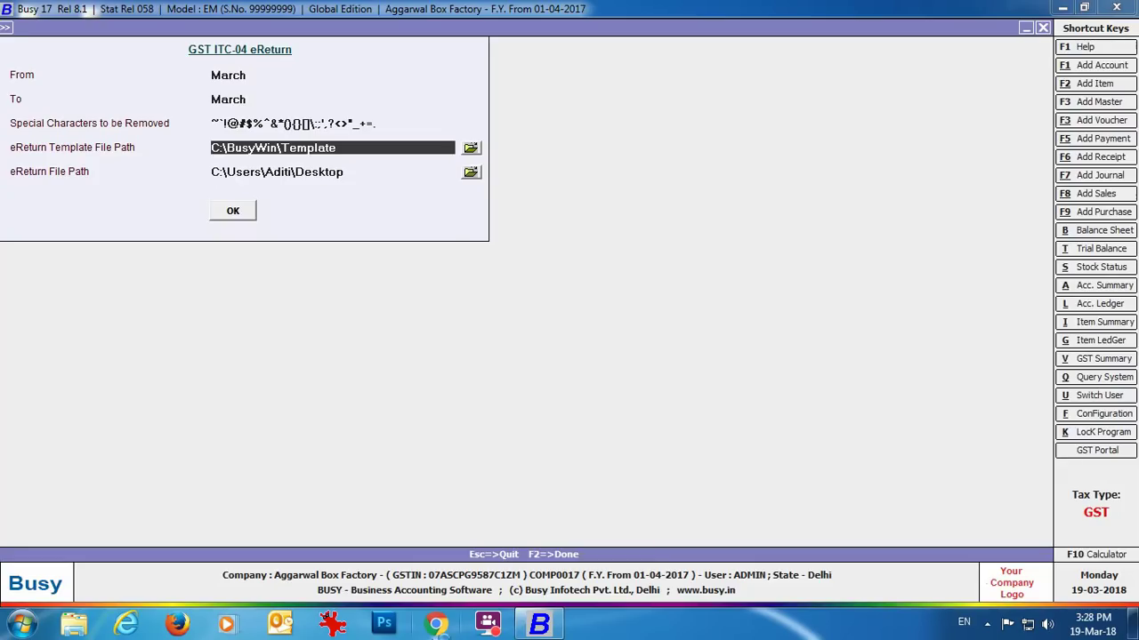
Switch to Chrome, open gst.gov.in and download the ITC04 Offline Tool
{"action": "left_click", "coordinate": [441, 628]}
{"action": "type", "text": "gst"}
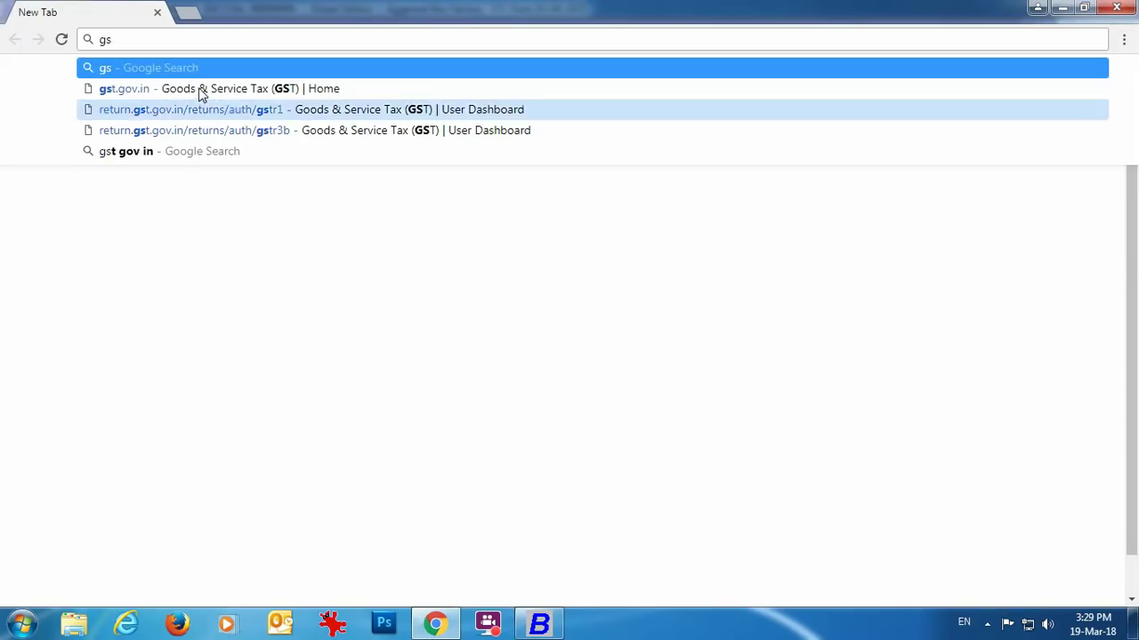
{"action": "left_click", "coordinate": [201, 92]}
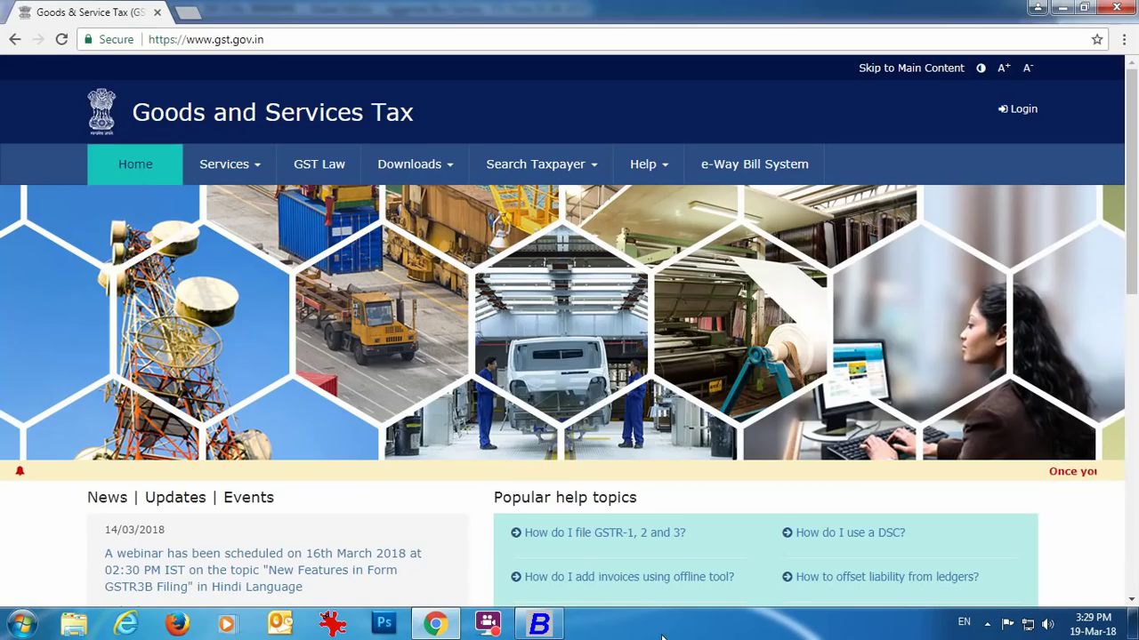
{"action": "left_click", "coordinate": [455, 167]}
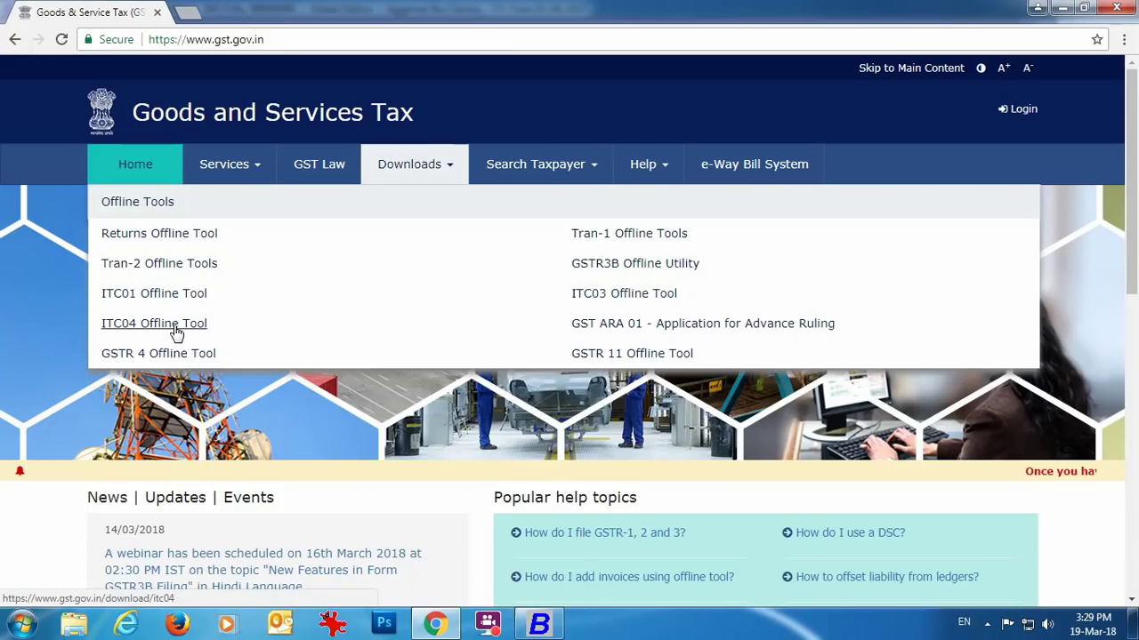
{"action": "left_click", "coordinate": [176, 326]}
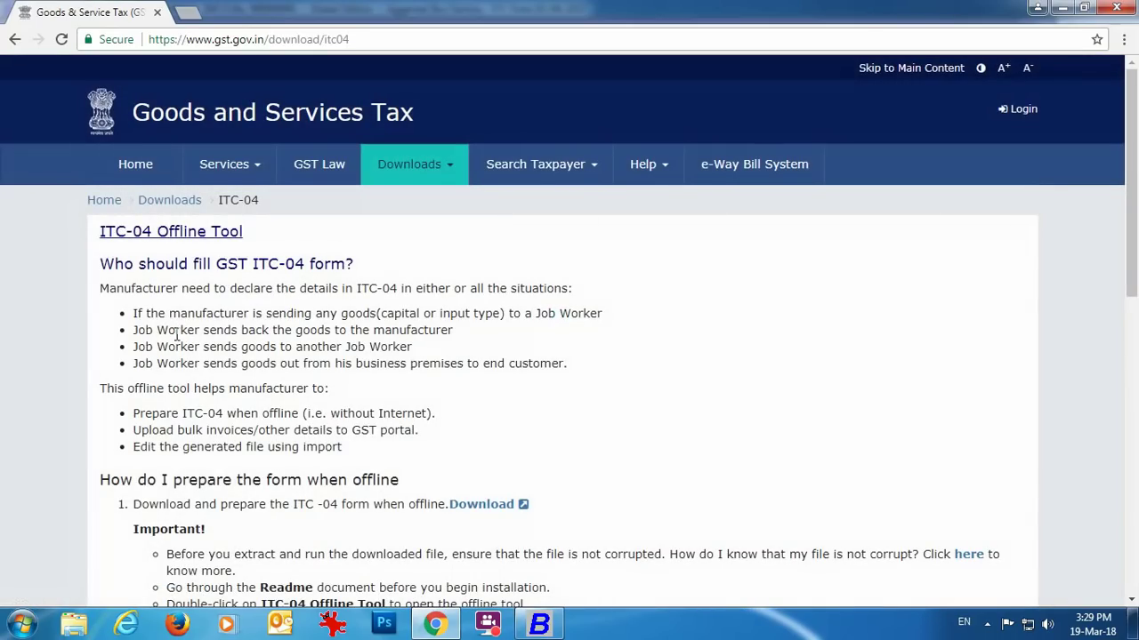
{"action": "left_click", "coordinate": [485, 504]}
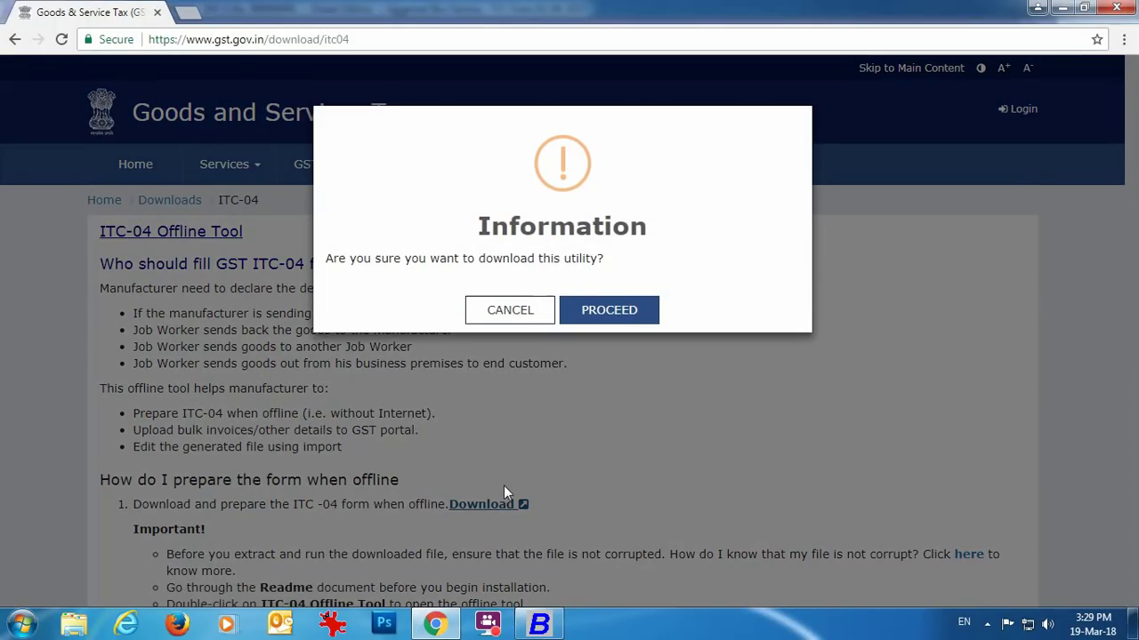
{"action": "left_click", "coordinate": [608, 310]}
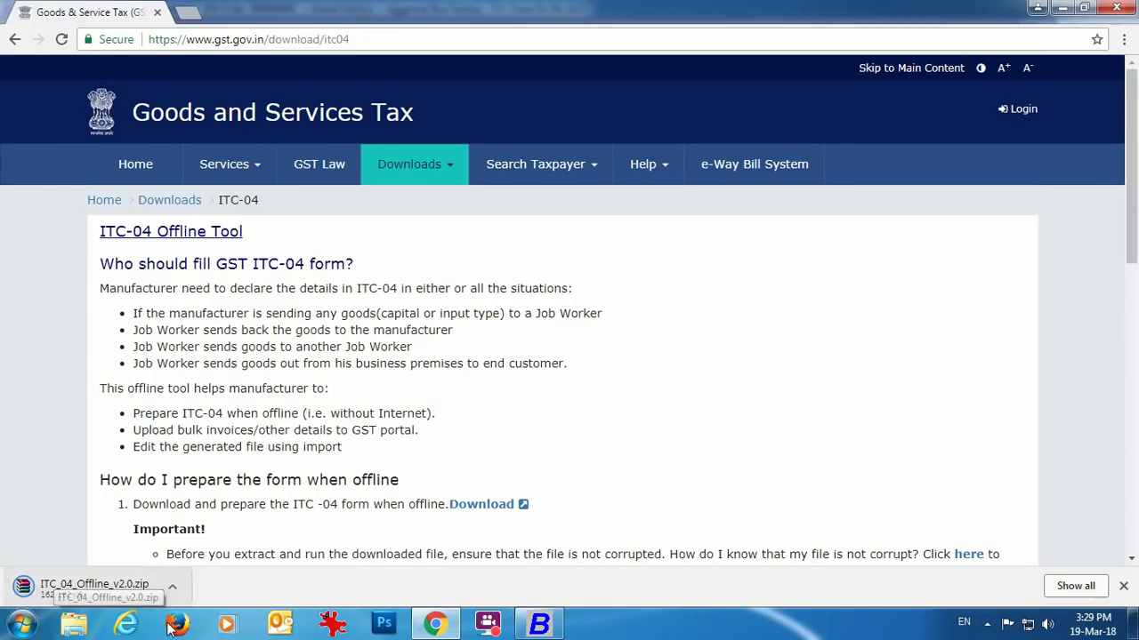
Open the Downloads folder and extract the Excel worksheet from the ITC_04_Offline_v2.0 archive into it
{"action": "key", "text": "super+d"}
{"action": "double_click", "coordinate": [48, 422]}
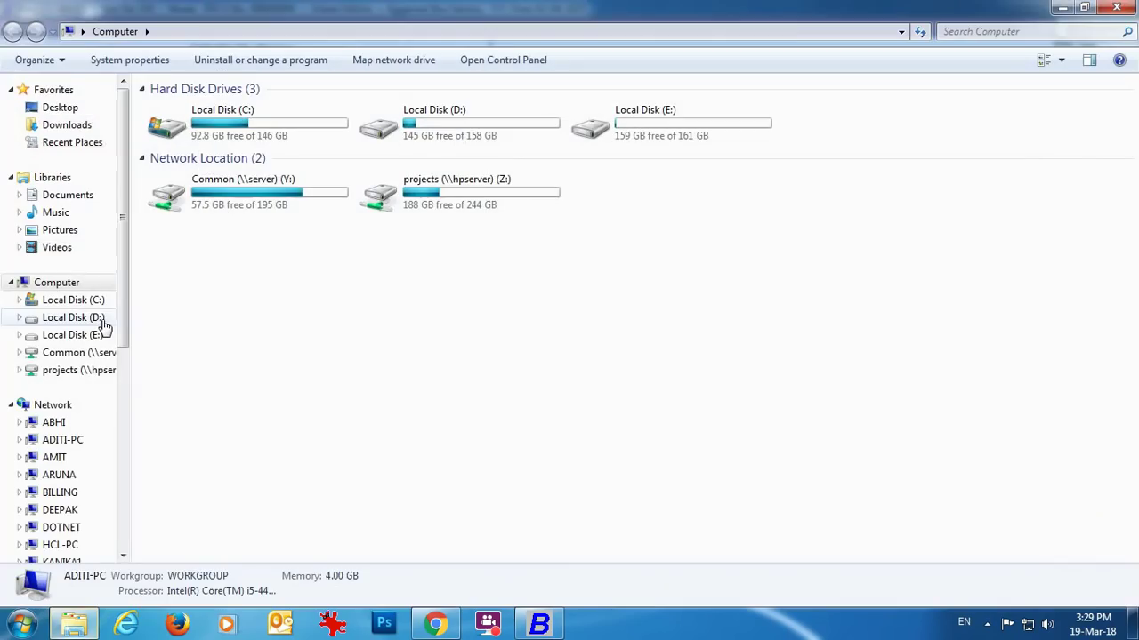
{"action": "left_click", "coordinate": [55, 125]}
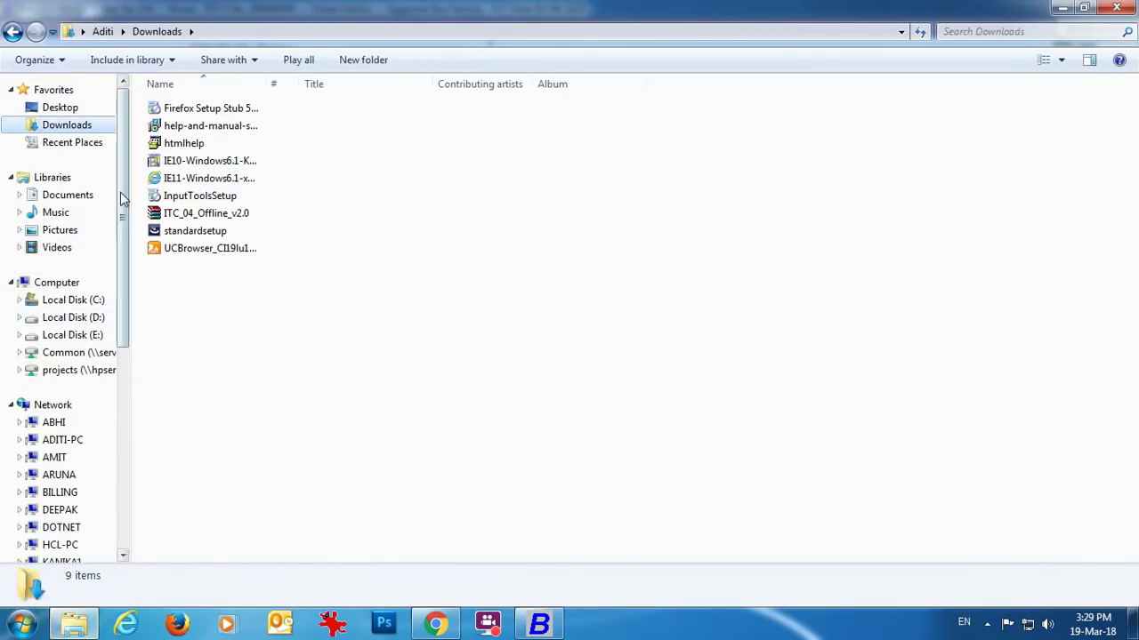
{"action": "double_click", "coordinate": [189, 219]}
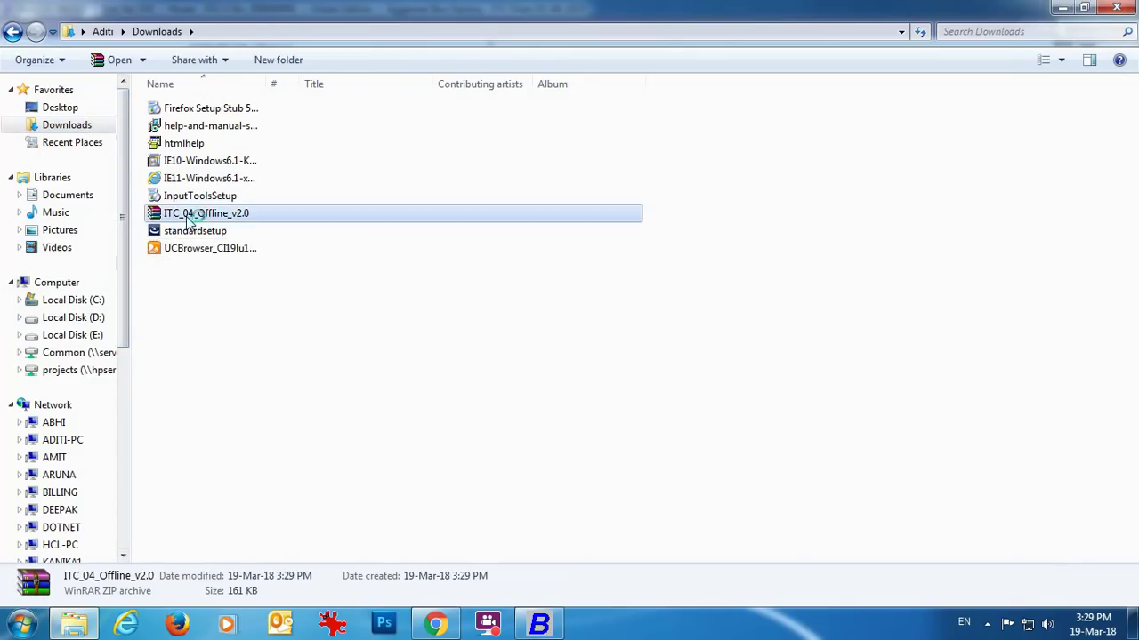
{"action": "left_click_drag", "start_coordinate": [191, 215], "coordinate": [153, 284]}
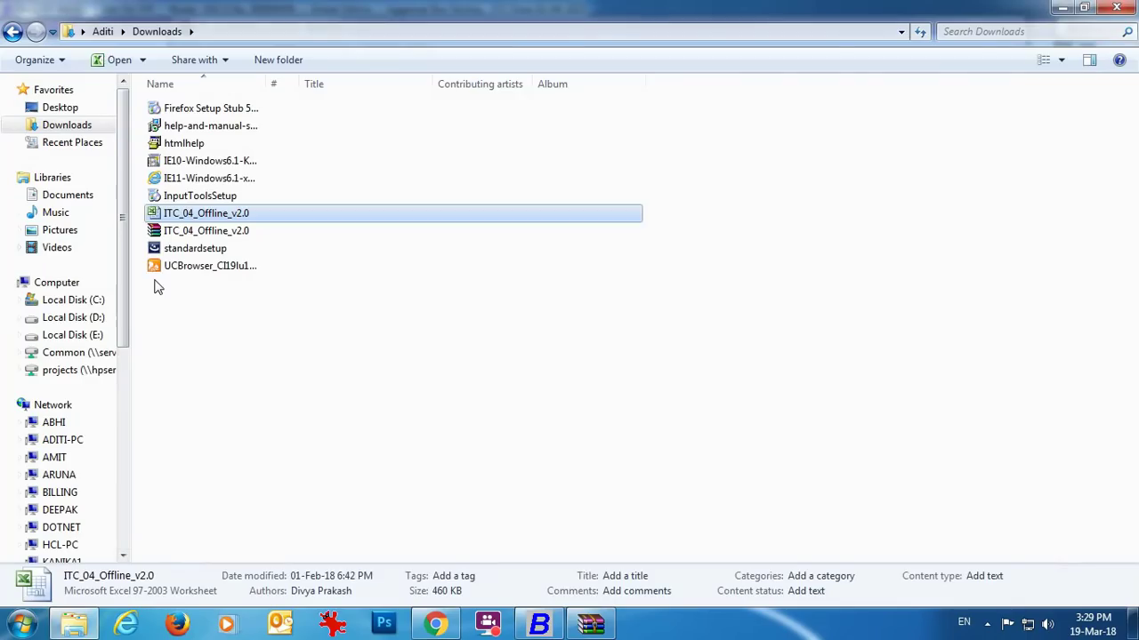
Copy the extracted ITC_04_Offline_v2.0 worksheet into the C:\BusyWin\Template folder
{"action": "right_click", "coordinate": [194, 215]}
{"action": "left_click", "coordinate": [238, 484]}
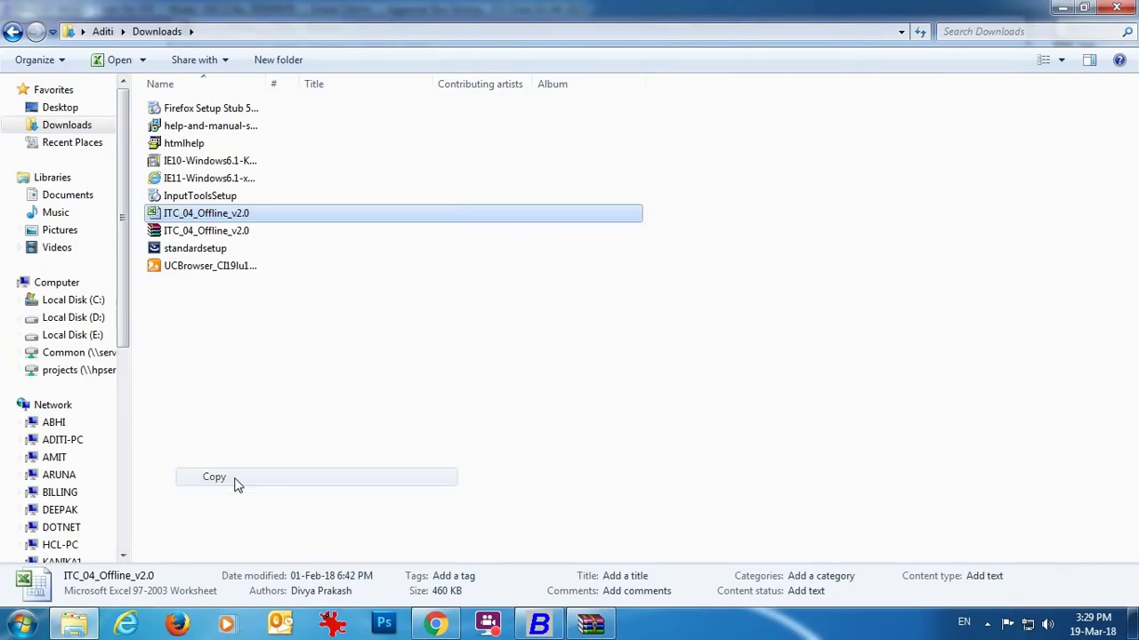
{"action": "left_click", "coordinate": [100, 302]}
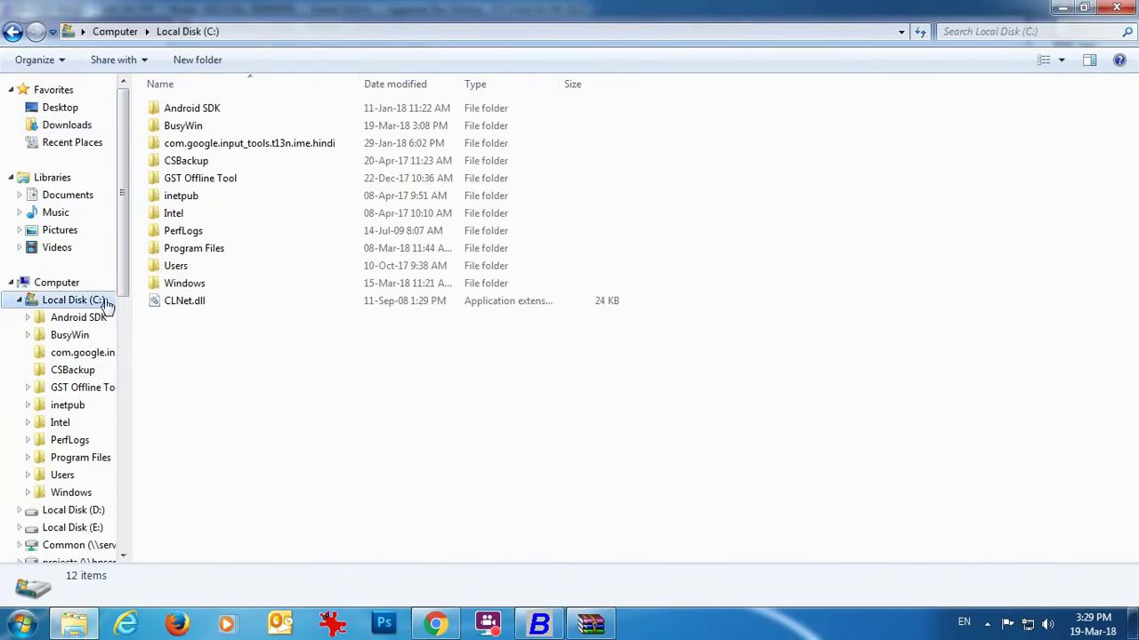
{"action": "left_click", "coordinate": [200, 127]}
{"action": "double_click", "coordinate": [199, 128]}
{"action": "double_click", "coordinate": [187, 176]}
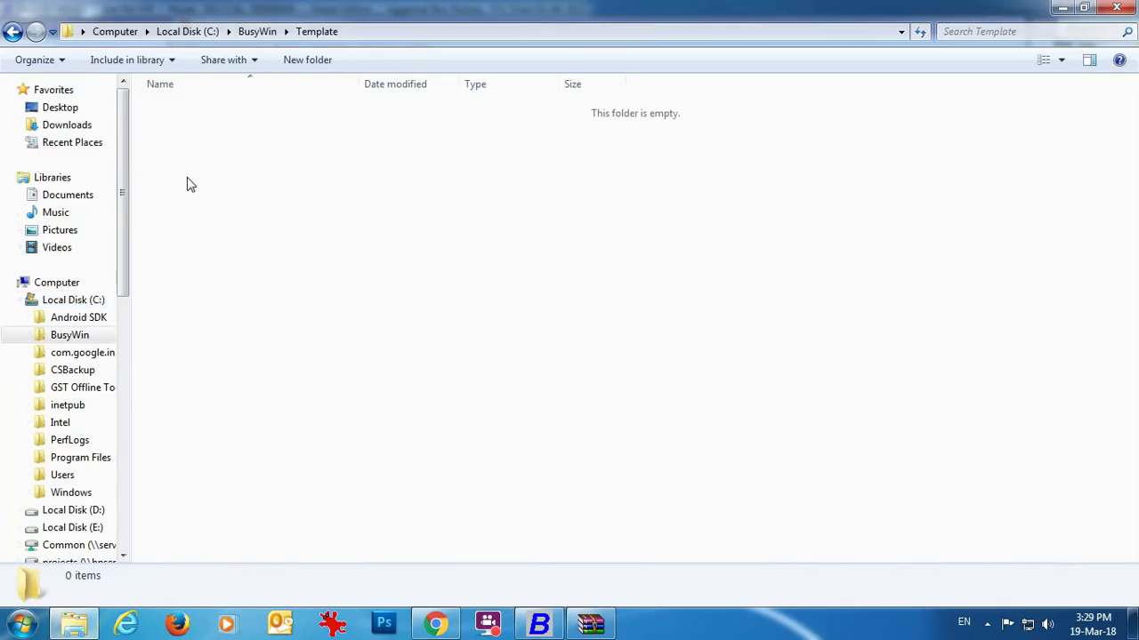
{"action": "right_click", "coordinate": [188, 179]}
{"action": "left_click", "coordinate": [230, 293]}
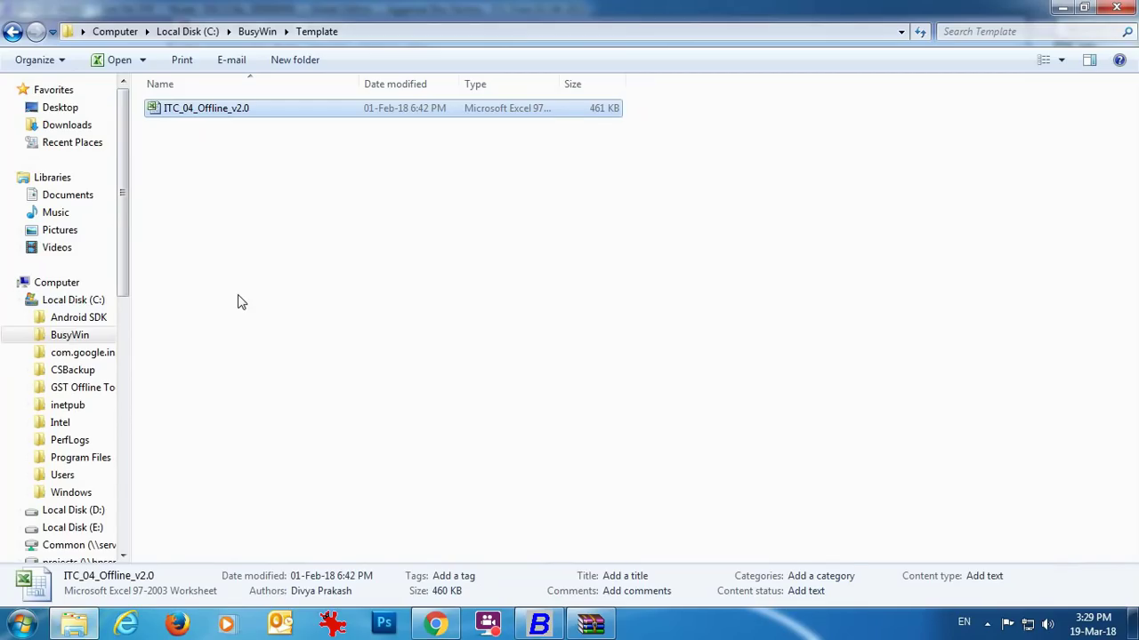
{"action": "left_click", "coordinate": [238, 302]}
Switch back to Busy and set the eReturn template file path to the C:\BusyWin\Template folder
{"action": "left_click", "coordinate": [539, 624]}
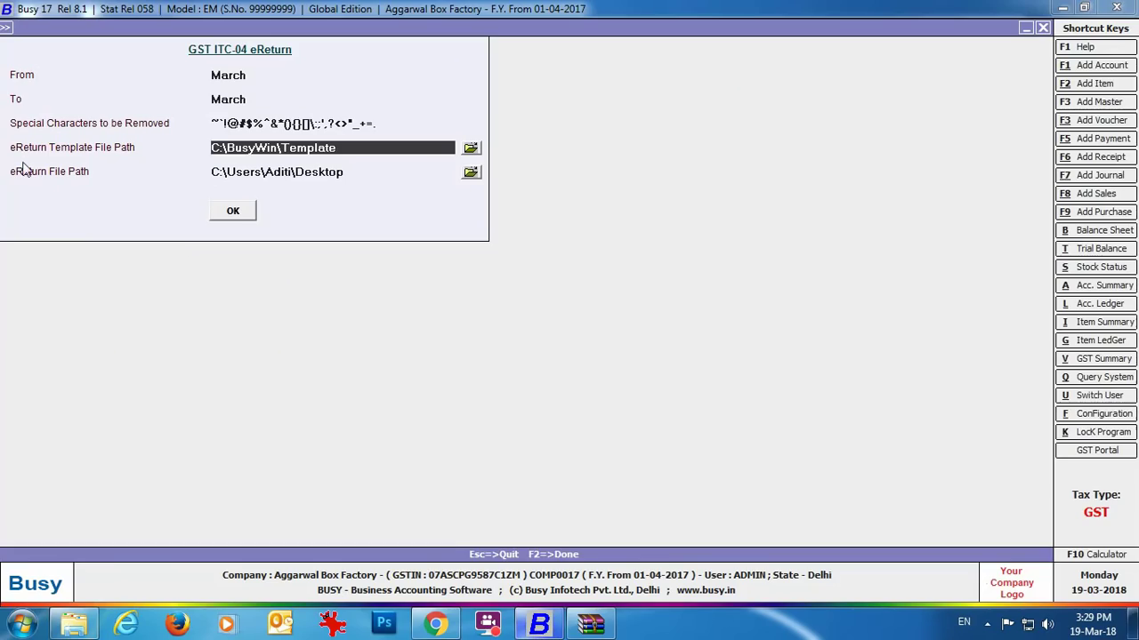
{"action": "left_click", "coordinate": [475, 151]}
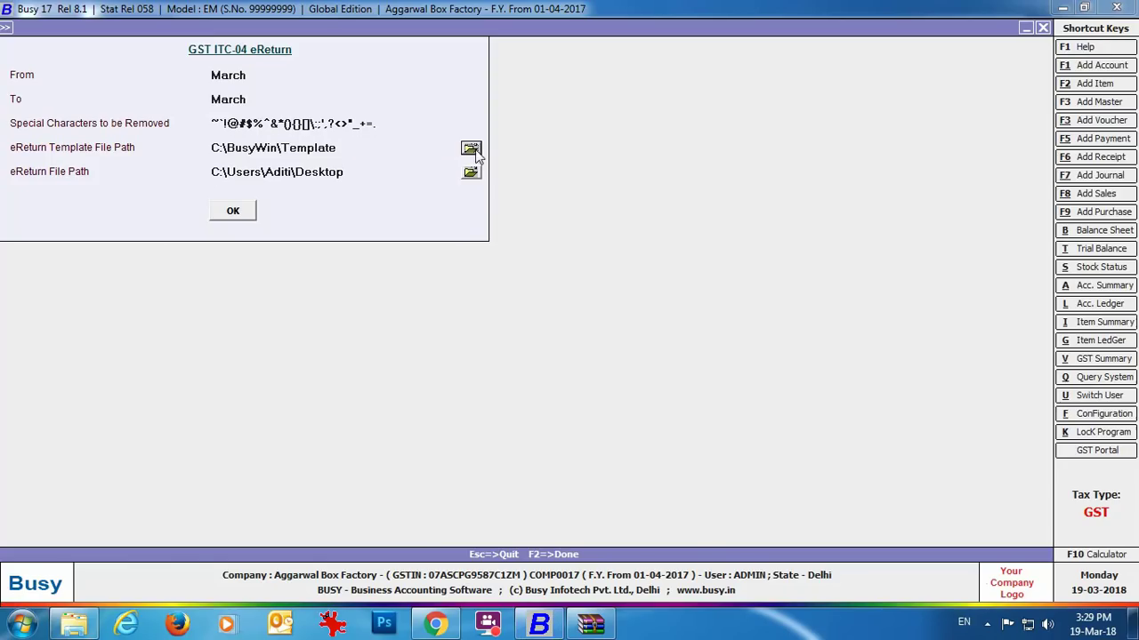
{"action": "double_click", "coordinate": [518, 308]}
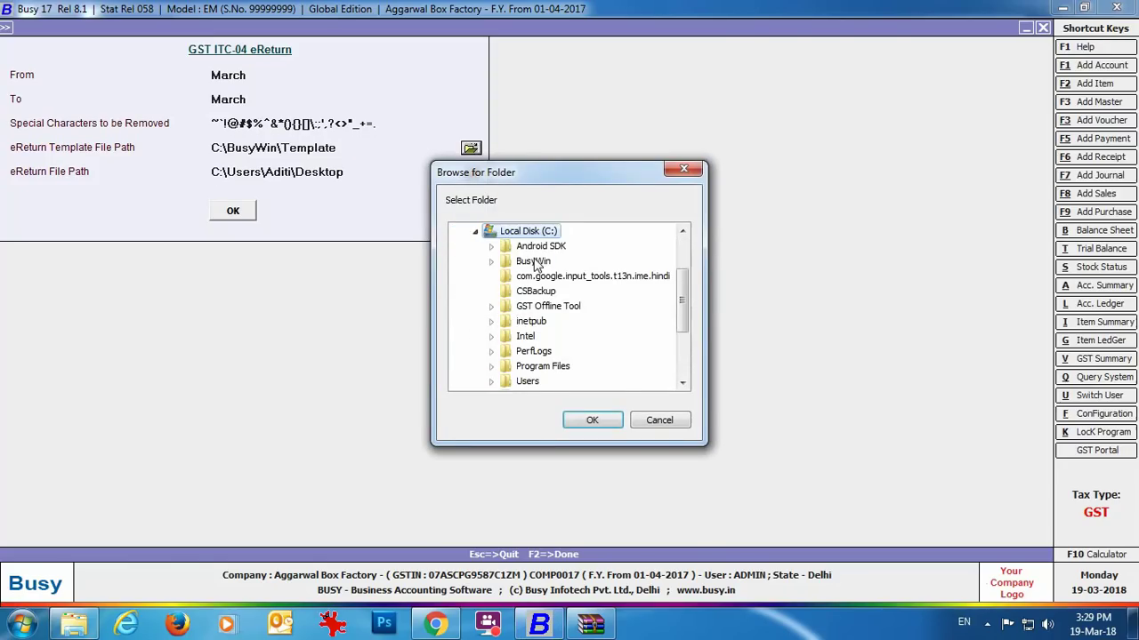
{"action": "double_click", "coordinate": [530, 262]}
{"action": "left_click", "coordinate": [550, 336]}
{"action": "left_click", "coordinate": [594, 421]}
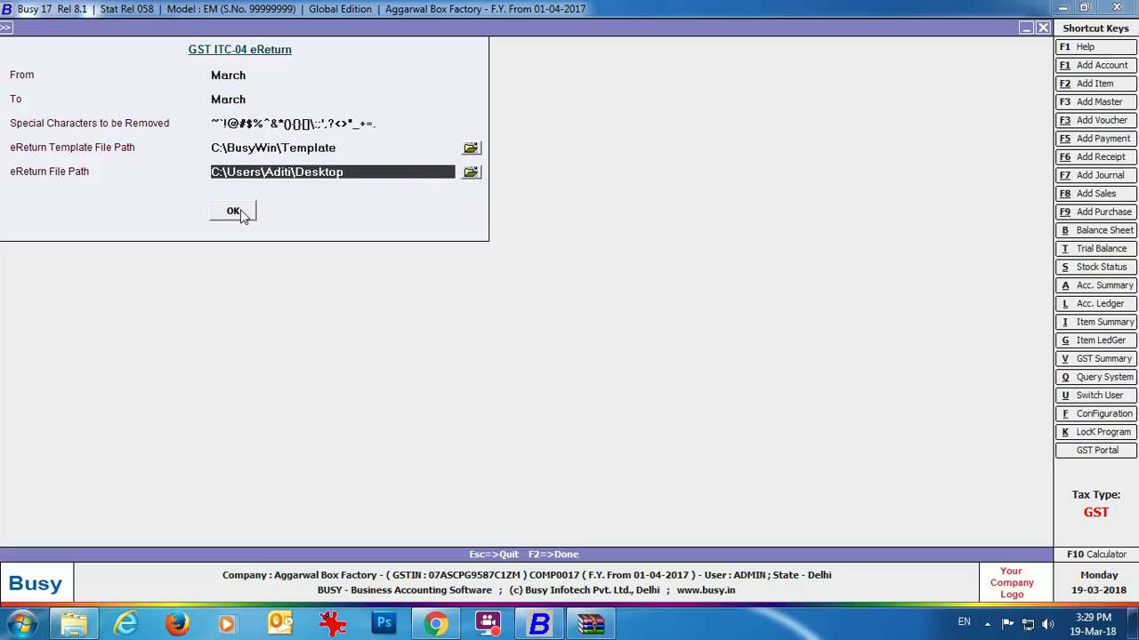
Export the ITC-04 eReturn to the Desktop folder and show the desktop holding the exported file
{"action": "left_click", "coordinate": [233, 212]}
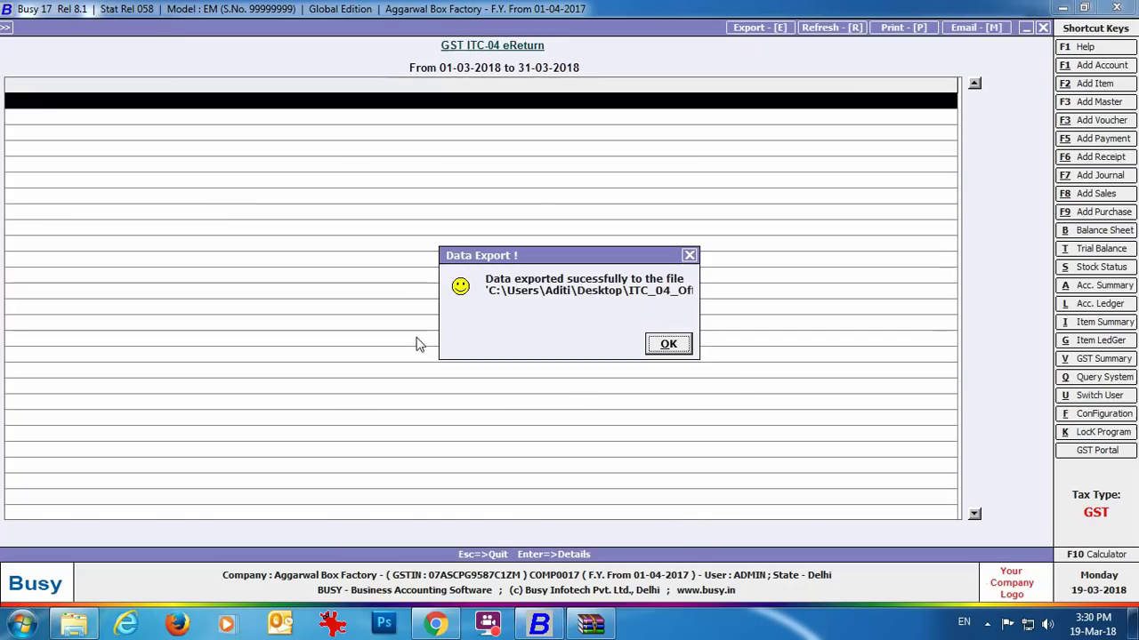
{"action": "left_click", "coordinate": [672, 347]}
{"action": "left_click", "coordinate": [1132, 622]}
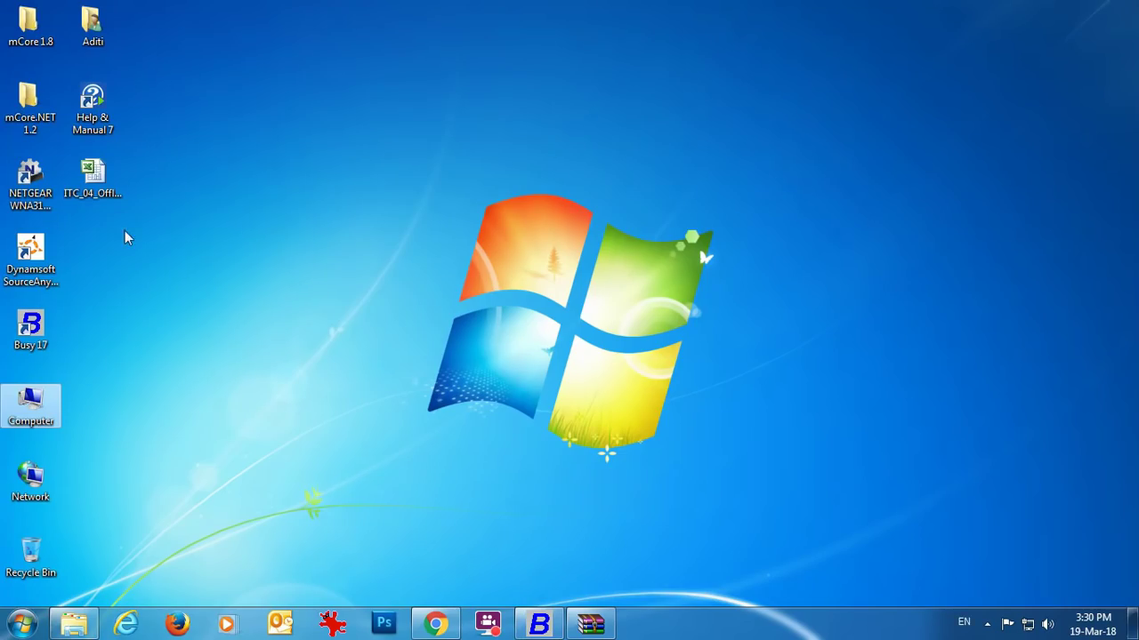
Open the exported ITC_04_Offline workbook from the desktop in Excel and validate its Mfg_to_JW sheet
{"action": "left_click", "coordinate": [96, 177]}
{"action": "double_click", "coordinate": [96, 177]}
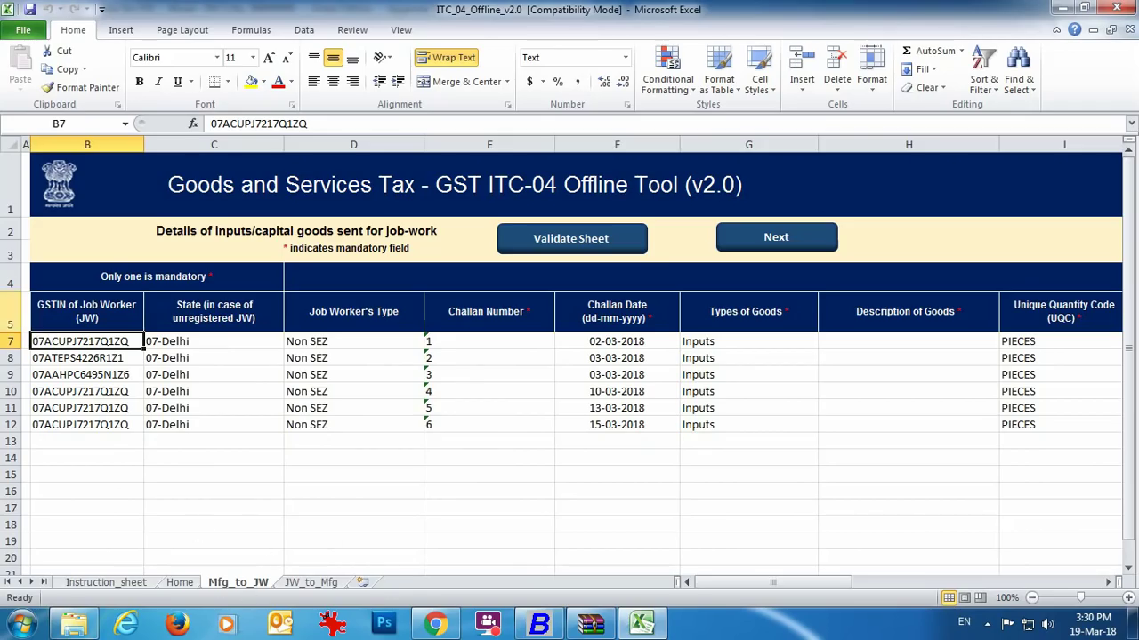
{"action": "left_click", "coordinate": [533, 241]}
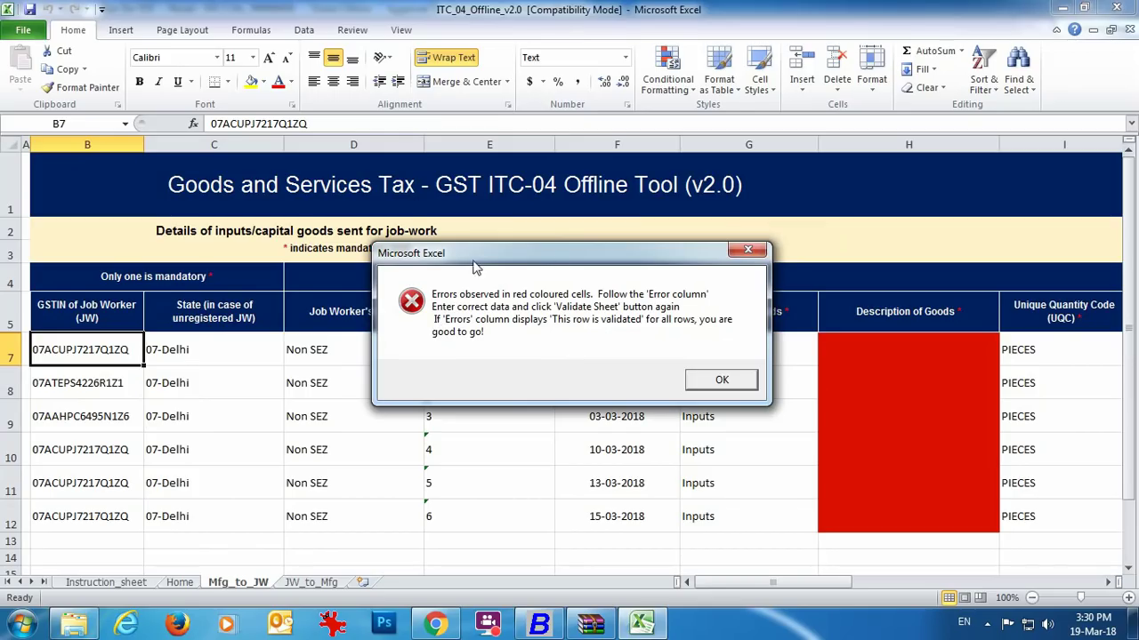
{"action": "left_click", "coordinate": [722, 380]}
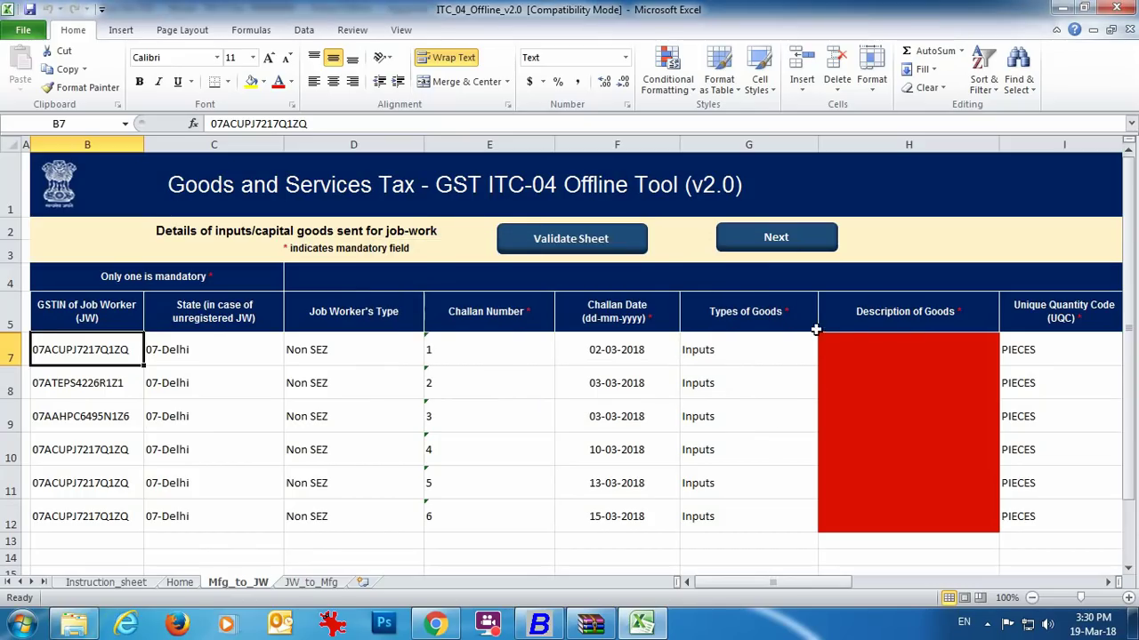
Enter "Boxes sent for lamination" as the Description of Goods in rows 7 to 12 of Mfg_to_JW and revalidate the sheet
{"action": "left_click", "coordinate": [854, 352]}
{"action": "type", "text": "Boxes sent for lamination"}
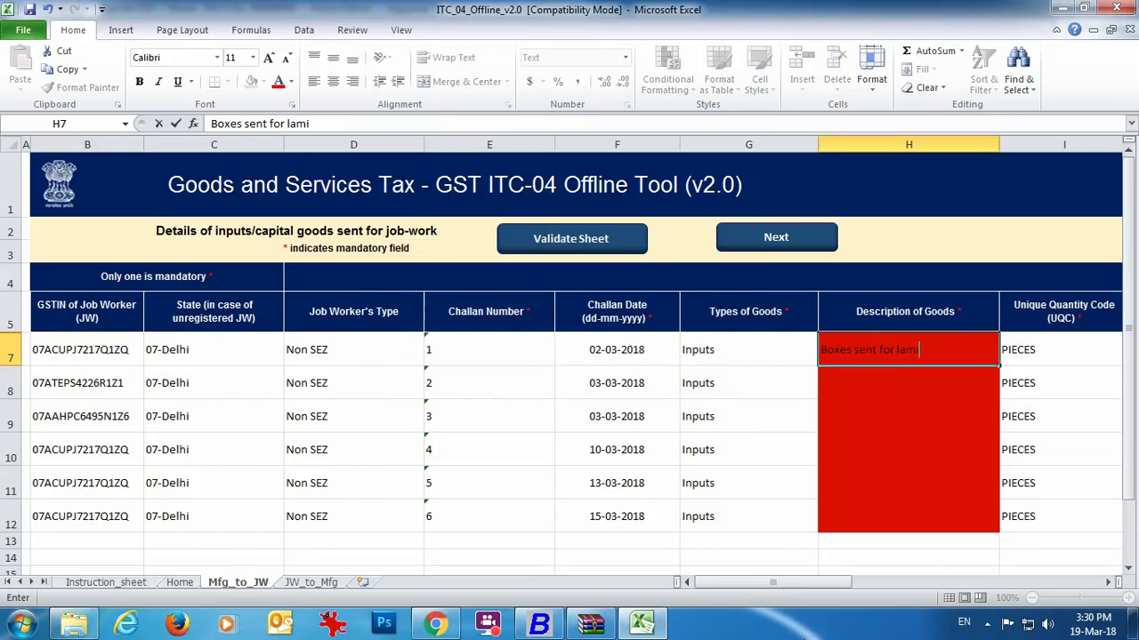
{"action": "key", "text": "Return"}
{"action": "type", "text": "B"}
{"action": "key", "text": "Return"}
{"action": "type", "text": "B"}
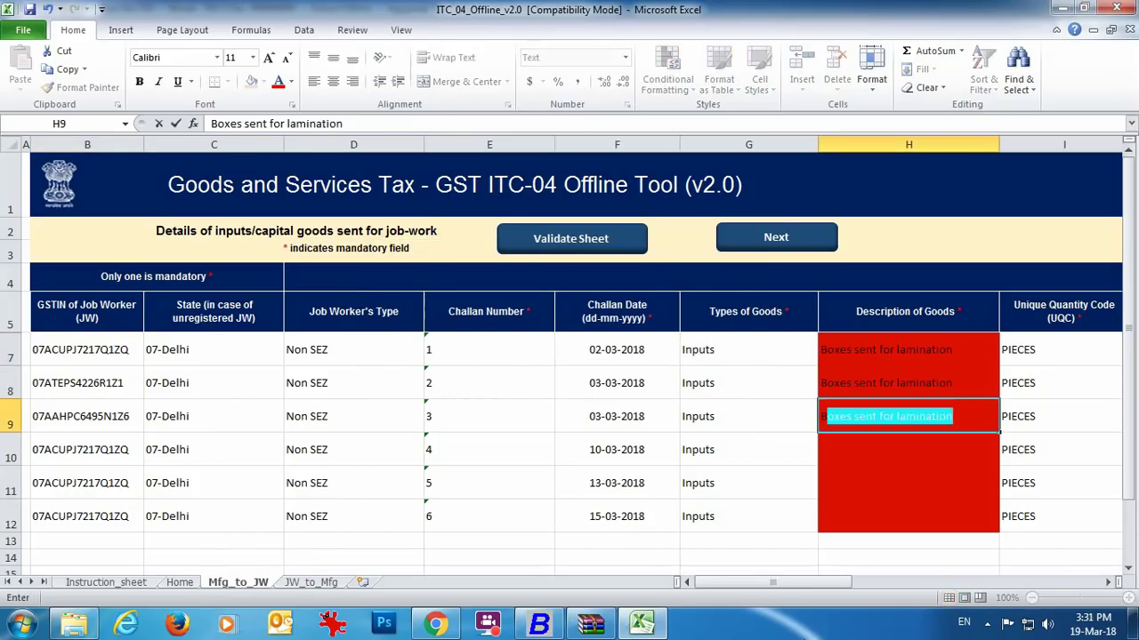
{"action": "key", "text": "Return"}
{"action": "type", "text": "B"}
{"action": "key", "text": "Return"}
{"action": "type", "text": "B"}
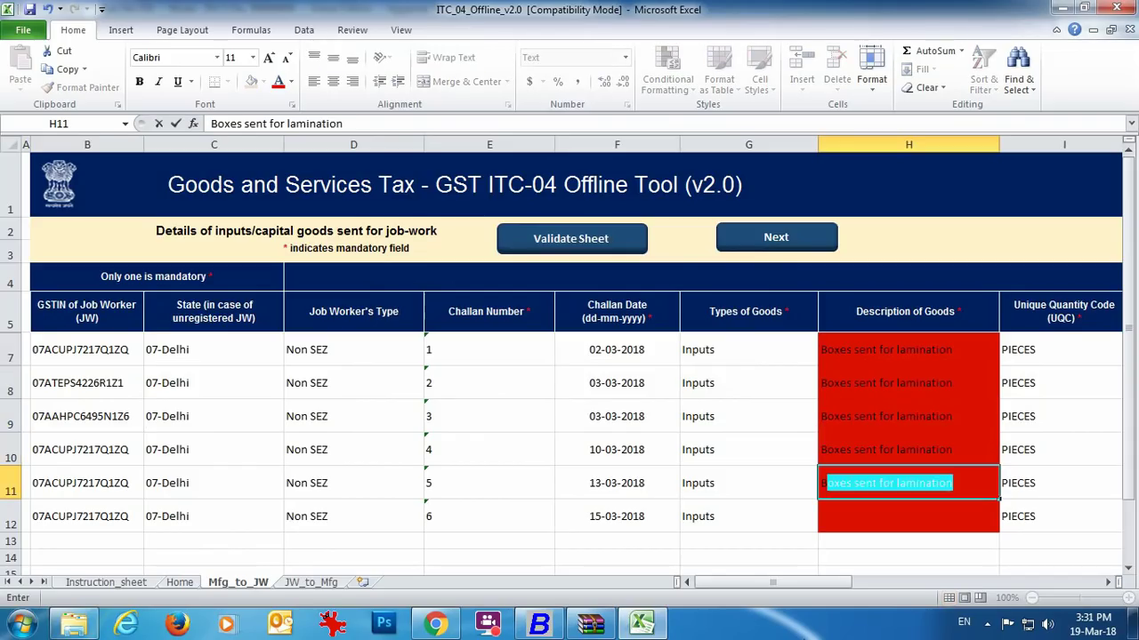
{"action": "key", "text": "Return"}
{"action": "type", "text": "Bo"}
{"action": "key", "text": "Return"}
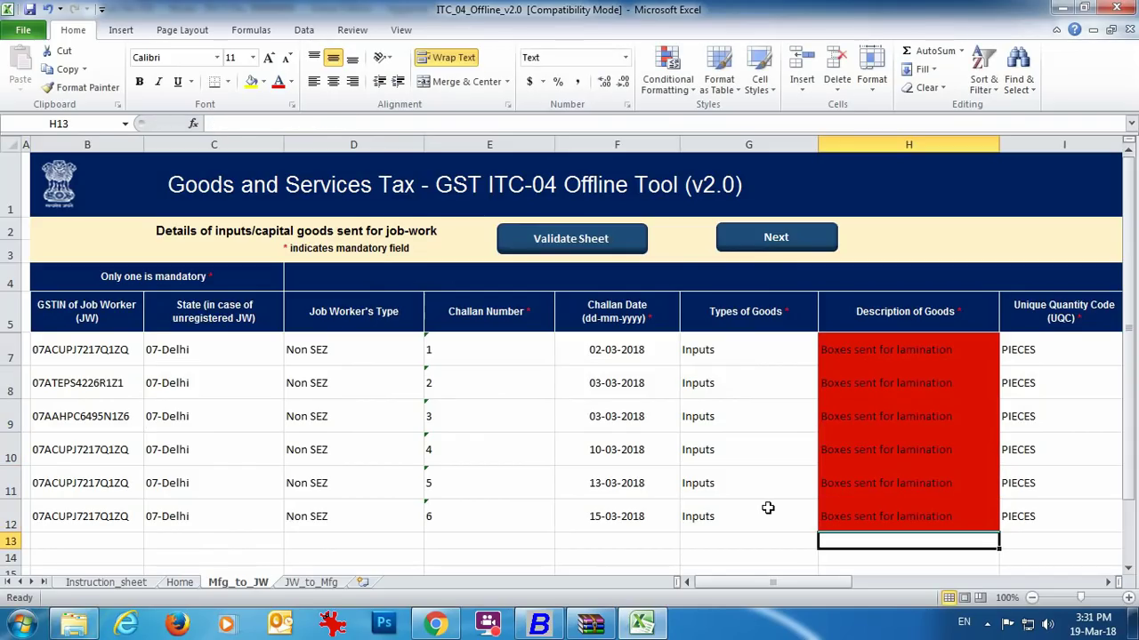
{"action": "left_click", "coordinate": [581, 239]}
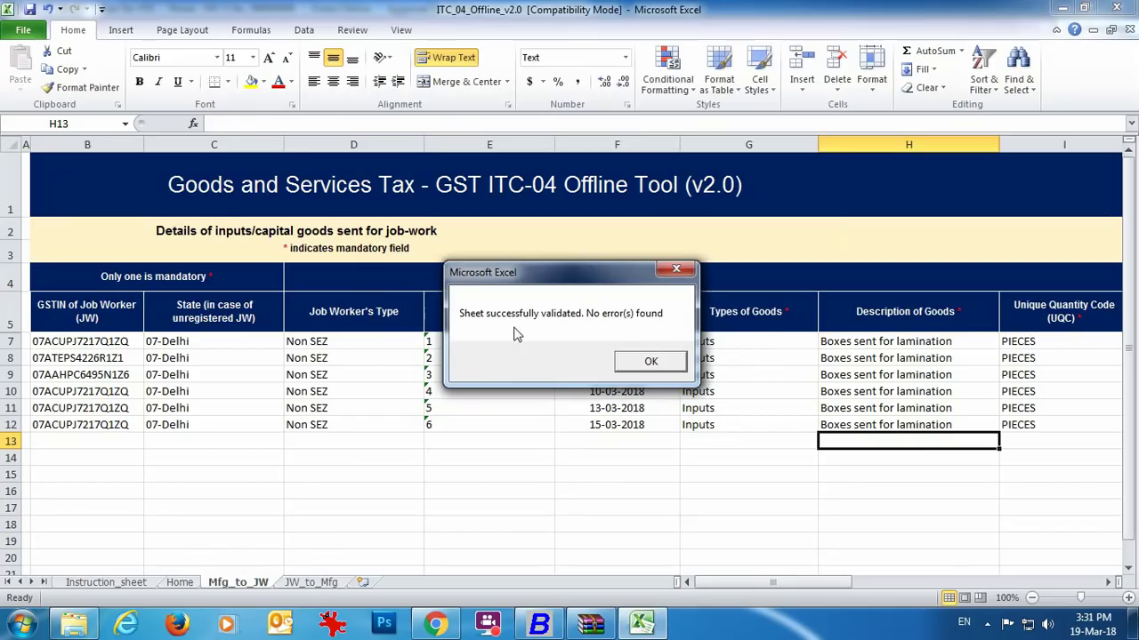
{"action": "left_click", "coordinate": [650, 361]}
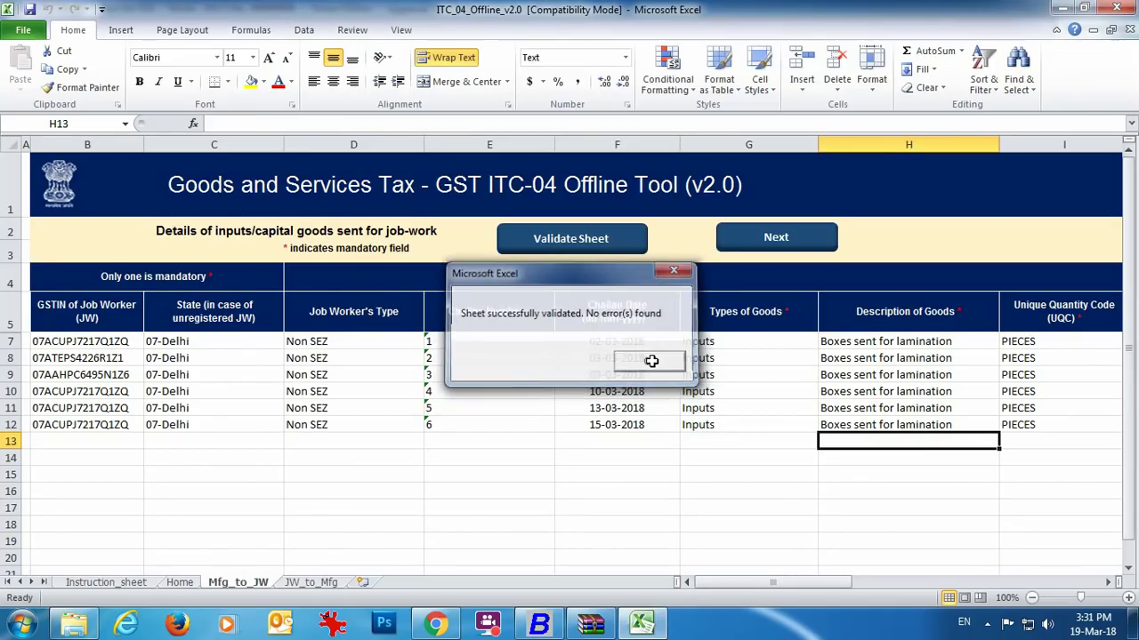
Switch to the JW_to_Mfg sheet holding the goods received back from job workers and validate it
{"action": "left_click", "coordinate": [337, 589]}
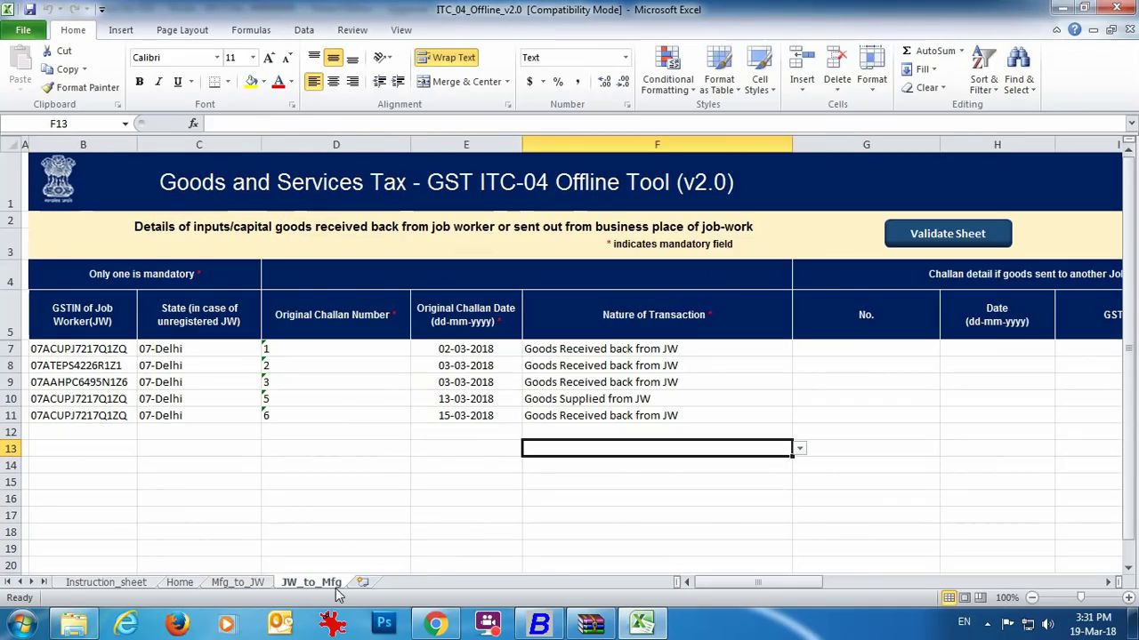
{"action": "left_click", "coordinate": [111, 366]}
{"action": "left_click", "coordinate": [107, 349]}
{"action": "left_click_drag", "start_coordinate": [737, 585], "coordinate": [810, 575]}
{"action": "left_click", "coordinate": [557, 233]}
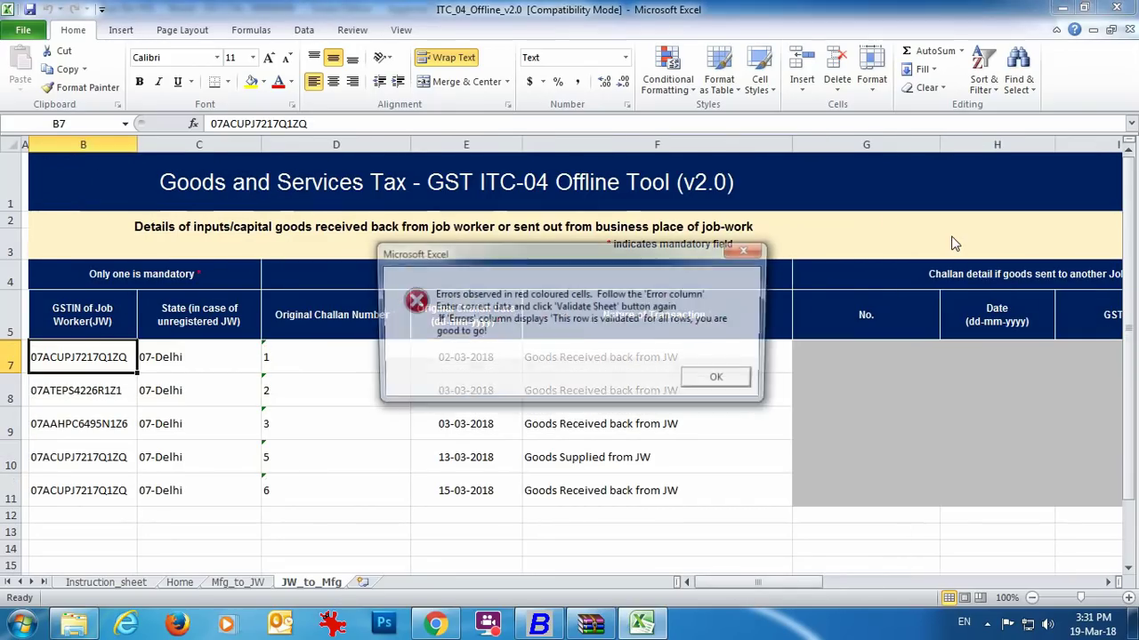
{"action": "left_click", "coordinate": [748, 382]}
Enter "Goods received from Job work" as the Description of Goods in rows 7 to 9 of JW_to_Mfg
{"action": "left_click_drag", "start_coordinate": [745, 584], "coordinate": [874, 586]}
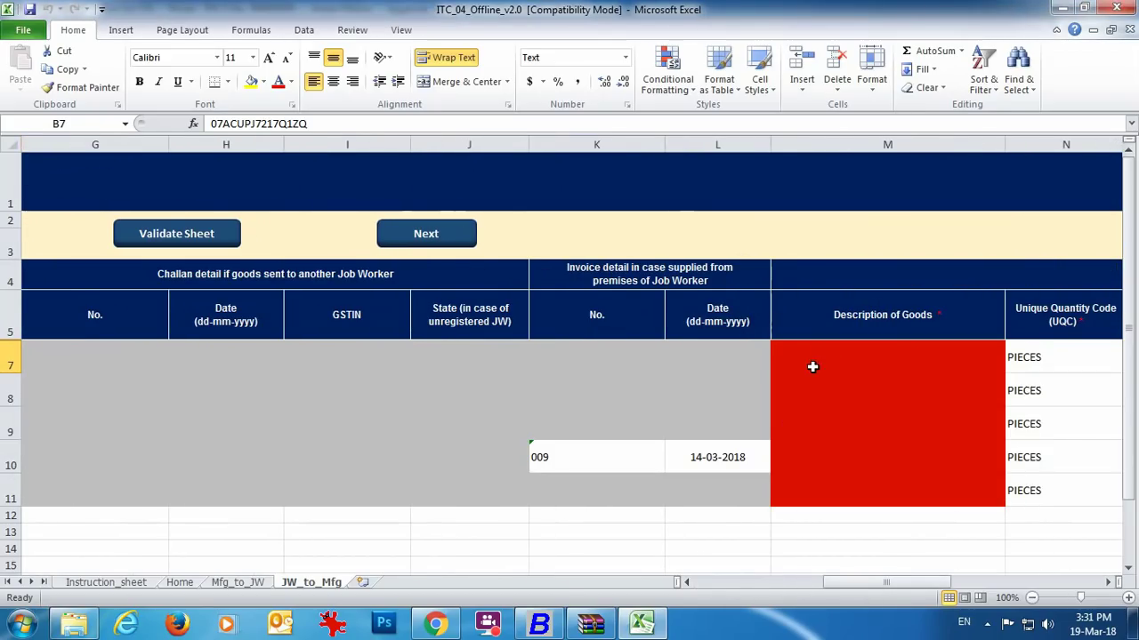
{"action": "left_click", "coordinate": [804, 354]}
{"action": "type", "text": "Goods r"}
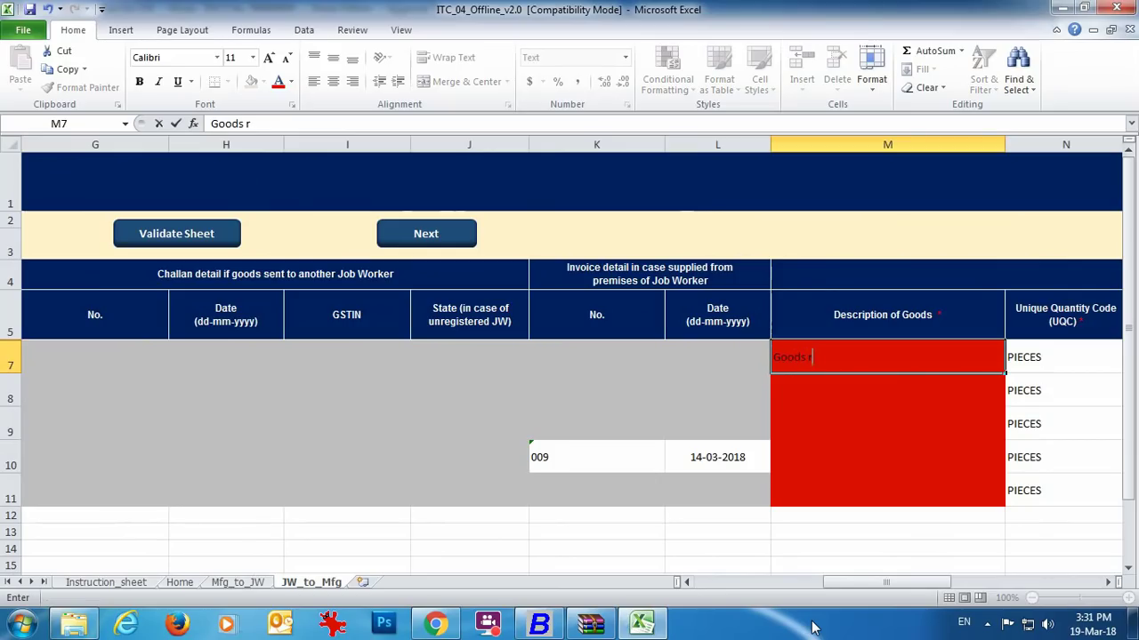
{"action": "type", "text": "eceived from Job work"}
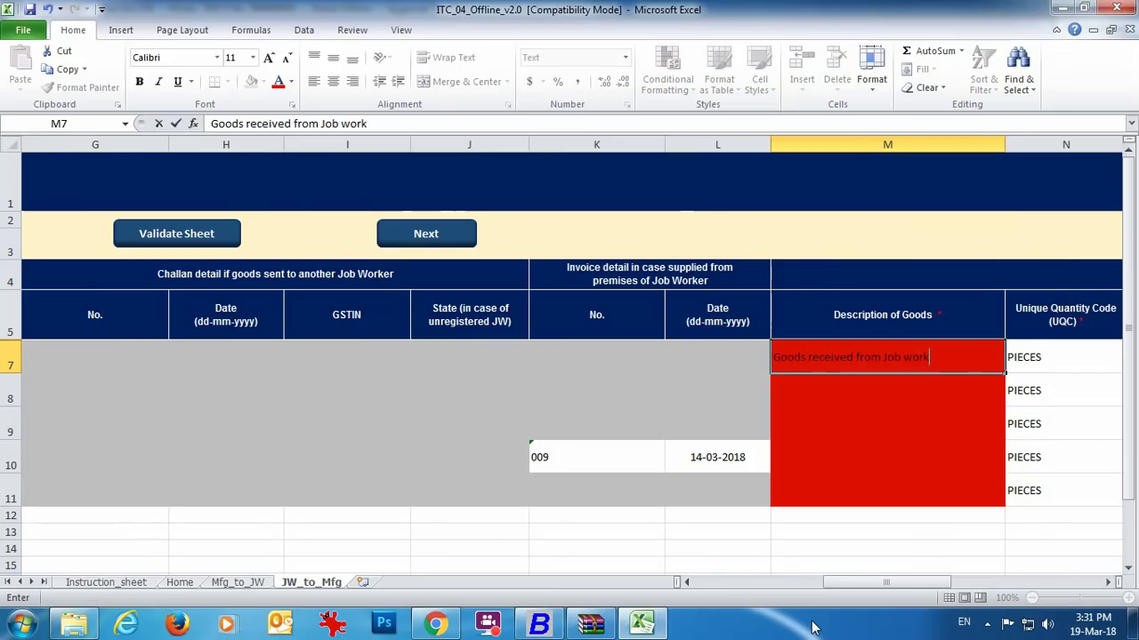
{"action": "key", "text": "Return"}
{"action": "type", "text": "Goo"}
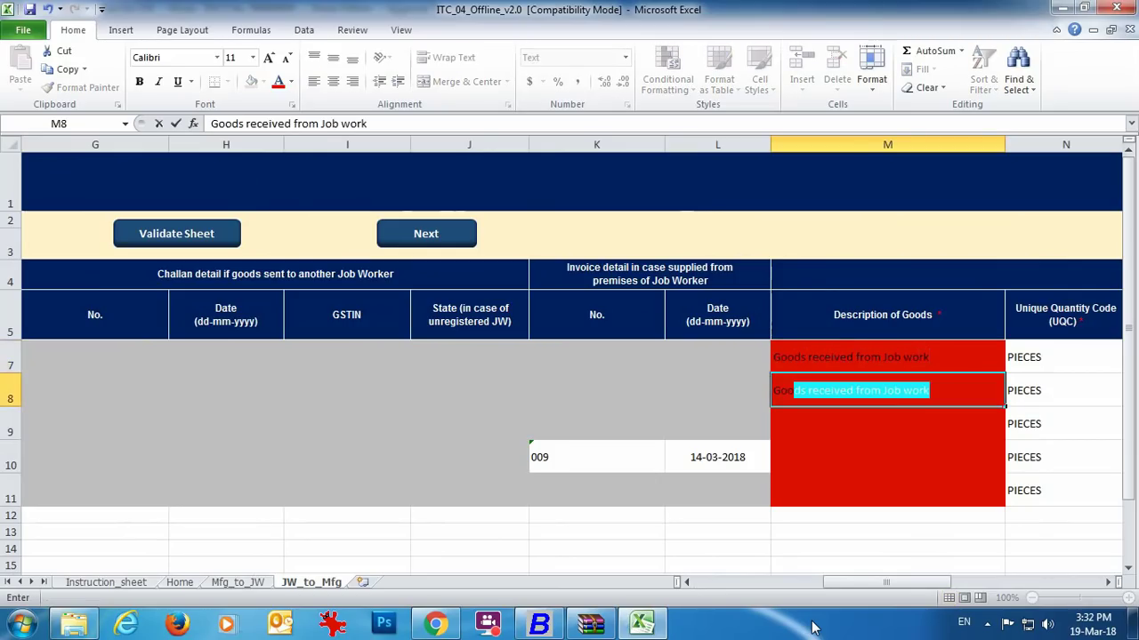
{"action": "key", "text": "Return"}
{"action": "type", "text": "Goo"}
{"action": "key", "text": "Return"}
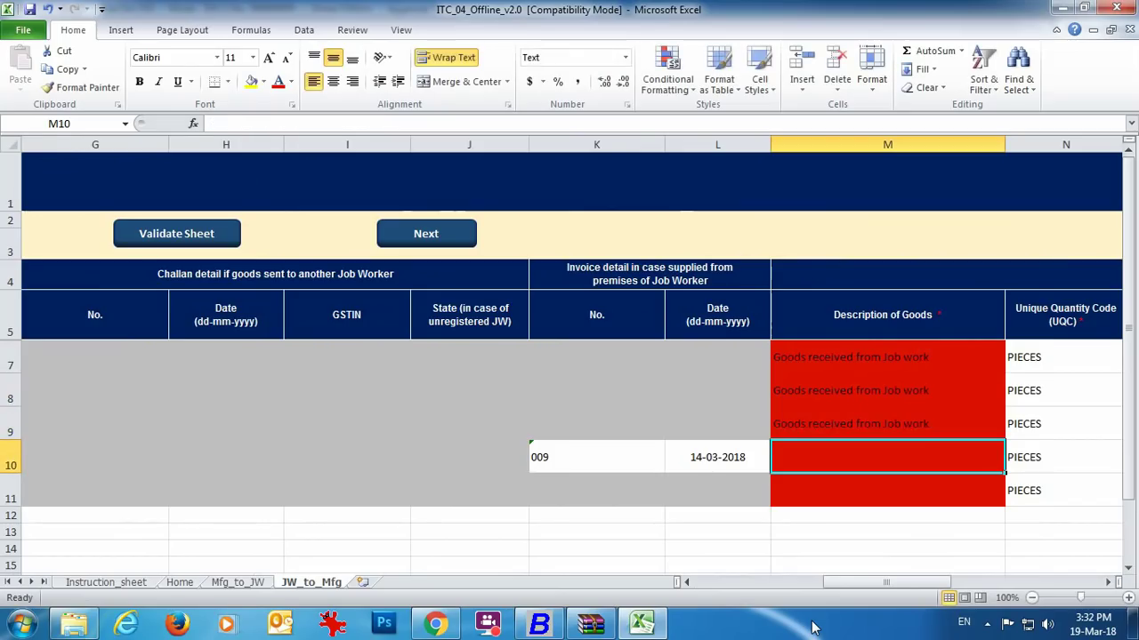
Describe the goods as "Goods purchased from Job worker" in row 10 and "Goods received from Job work" in row 11
{"action": "type", "text": "Goods purchased from"}
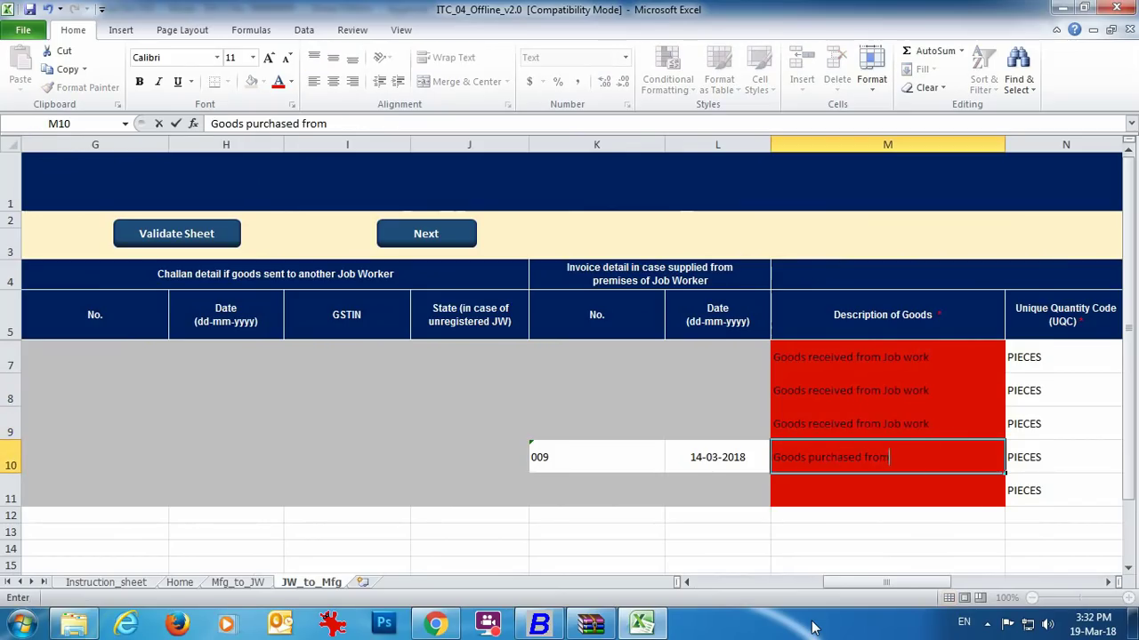
{"action": "type", "text": " Job worker"}
{"action": "key", "text": "Return"}
{"action": "type", "text": "Goo"}
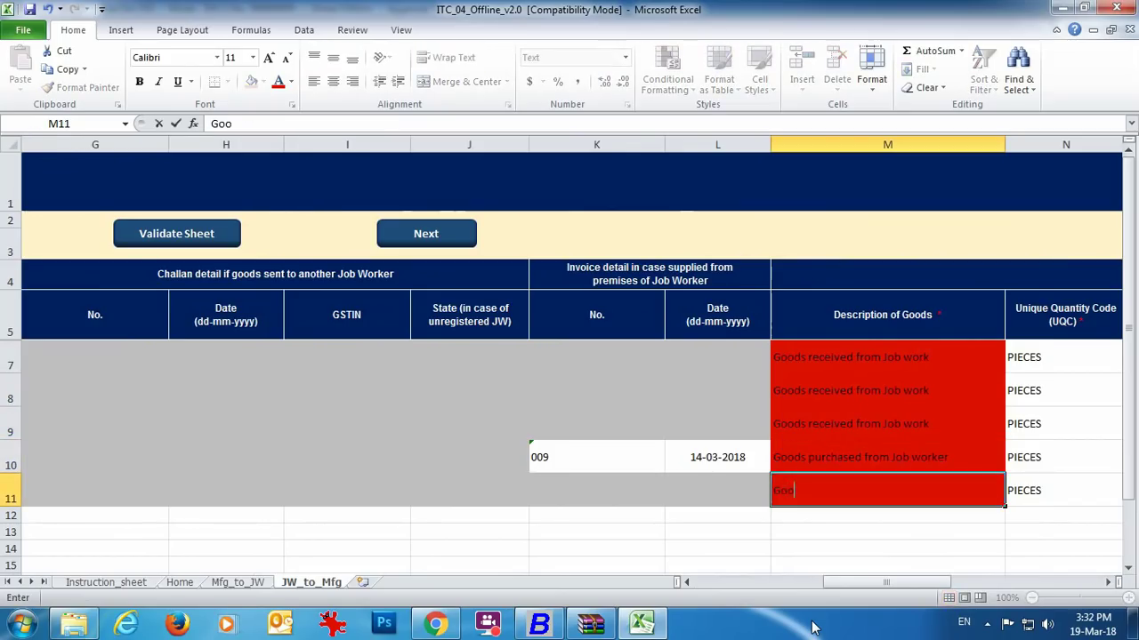
{"action": "type", "text": "ds received from Job work"}
{"action": "key", "text": "Return"}
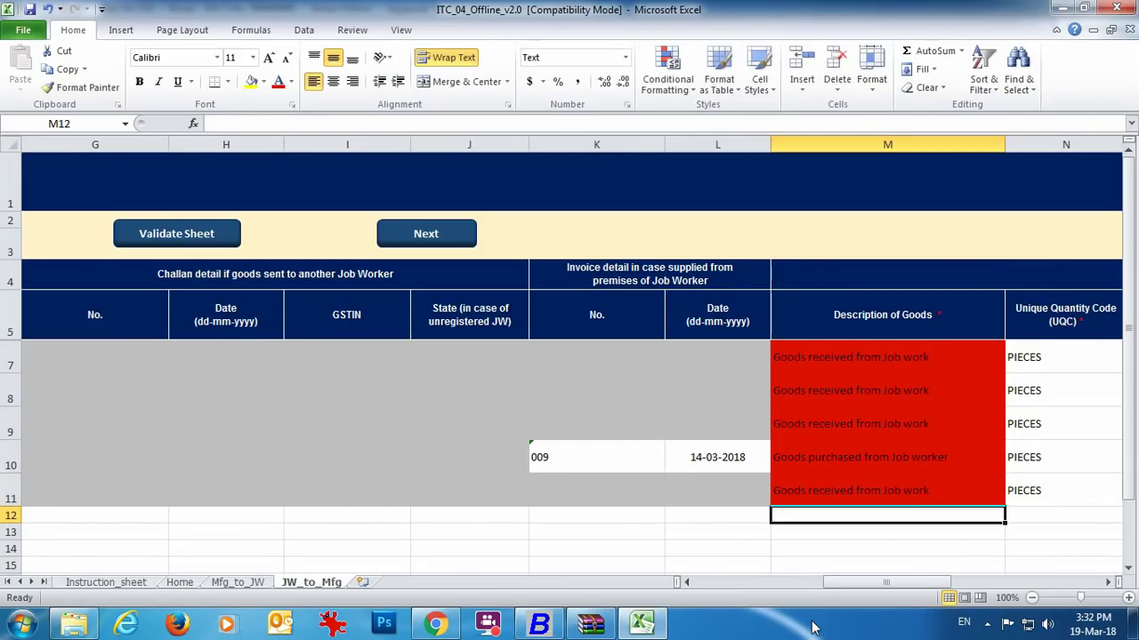
Revalidate the JW_to_Mfg sheet and proceed to the offline tool's Home sheet
{"action": "left_click", "coordinate": [178, 235]}
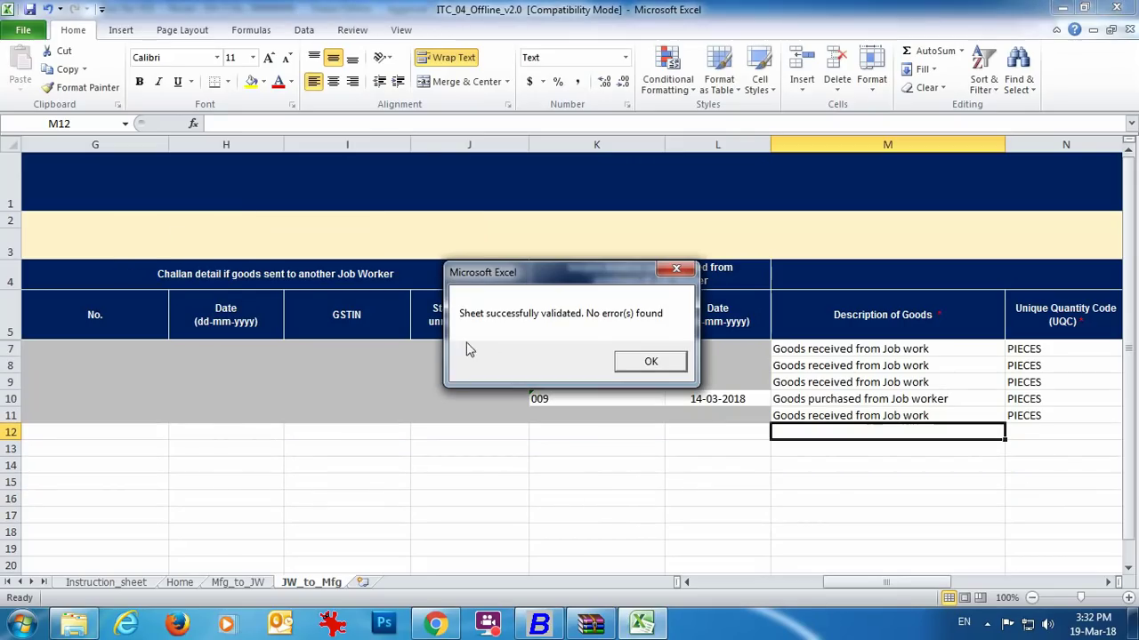
{"action": "left_click", "coordinate": [633, 365]}
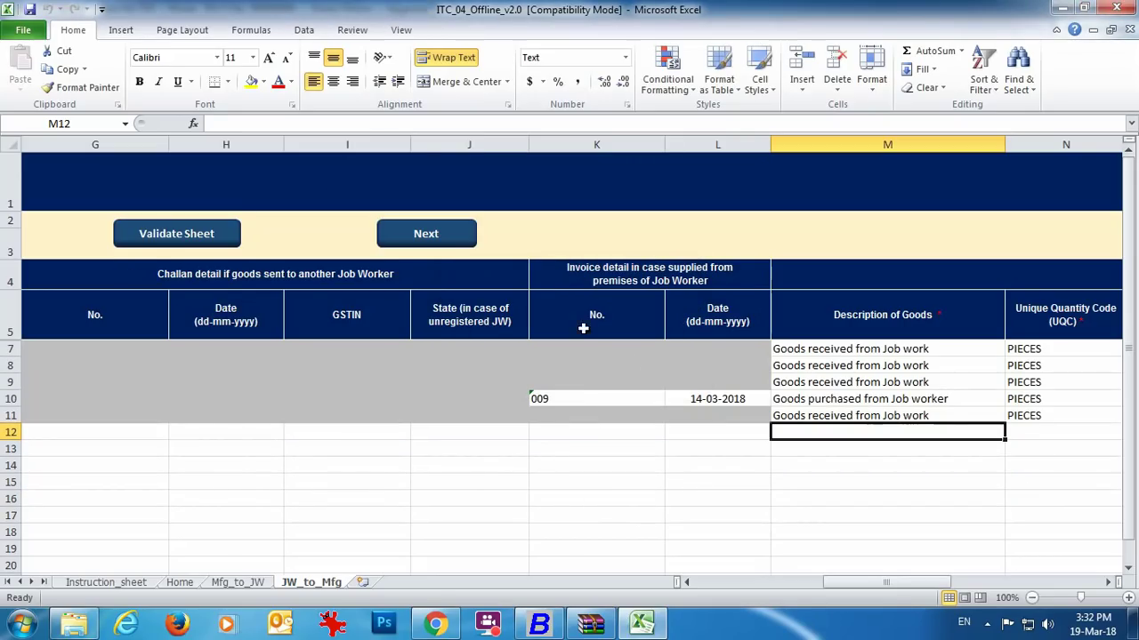
{"action": "left_click", "coordinate": [414, 250]}
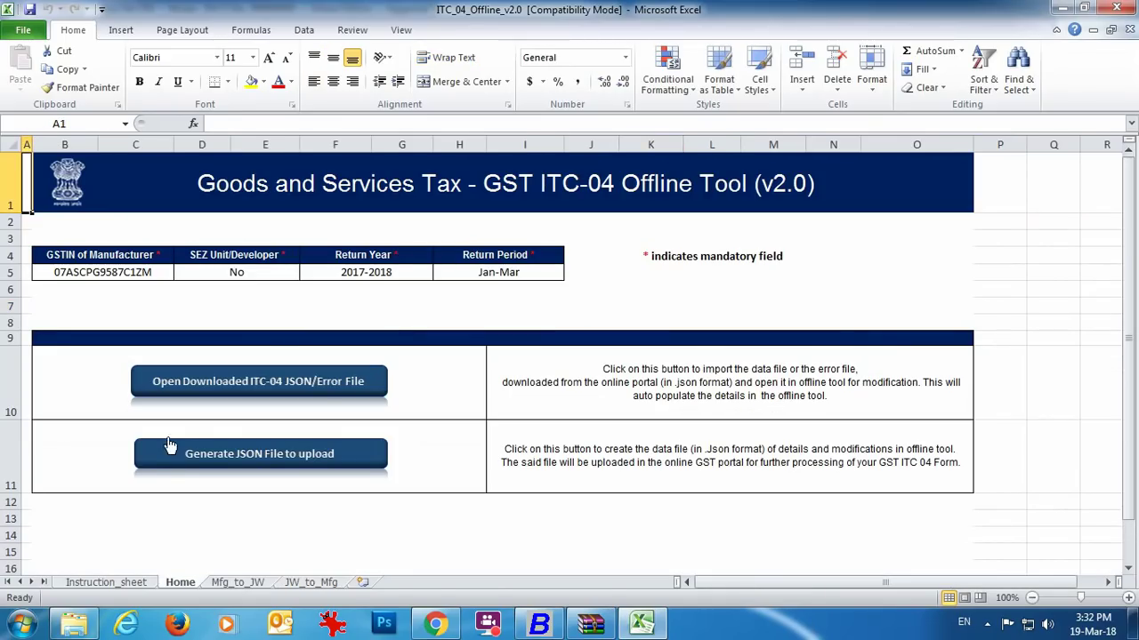
Generate the ITC-04 JSON upload file into the Desktop folder and show the desktop holding it
{"action": "left_click", "coordinate": [238, 453]}
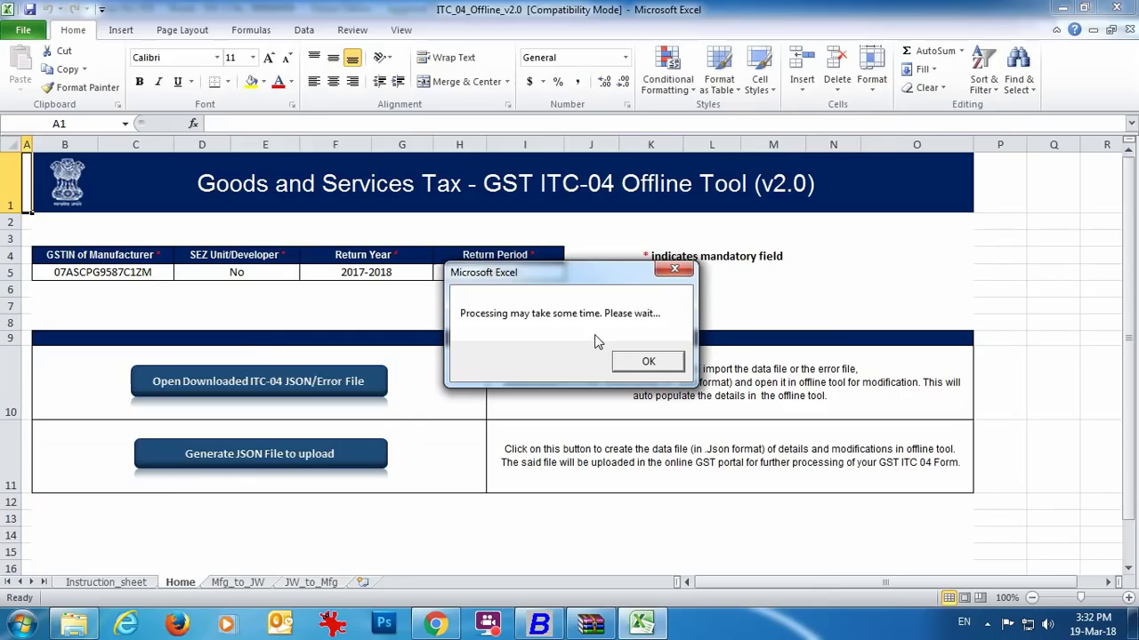
{"action": "left_click", "coordinate": [627, 363]}
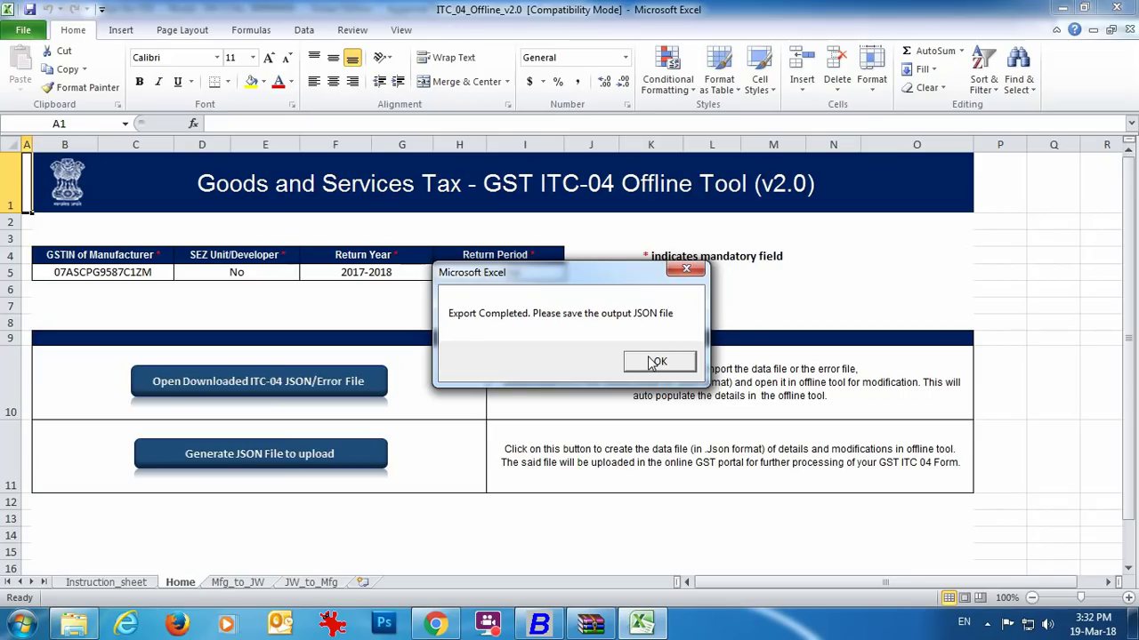
{"action": "left_click", "coordinate": [657, 362]}
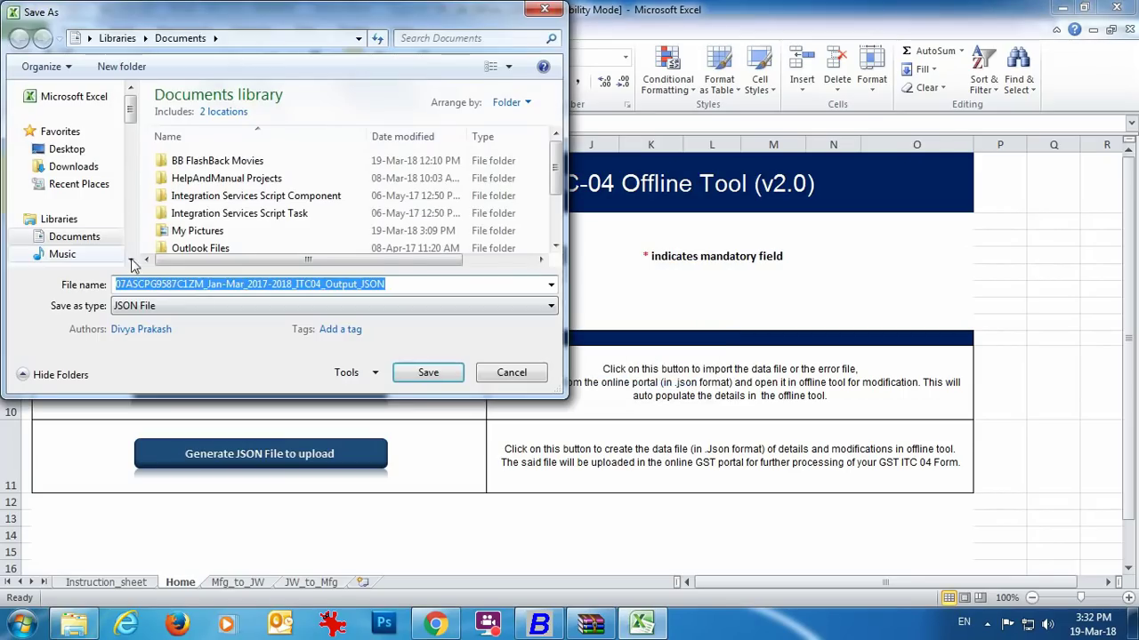
{"action": "left_click", "coordinate": [66, 148]}
{"action": "left_click", "coordinate": [426, 373]}
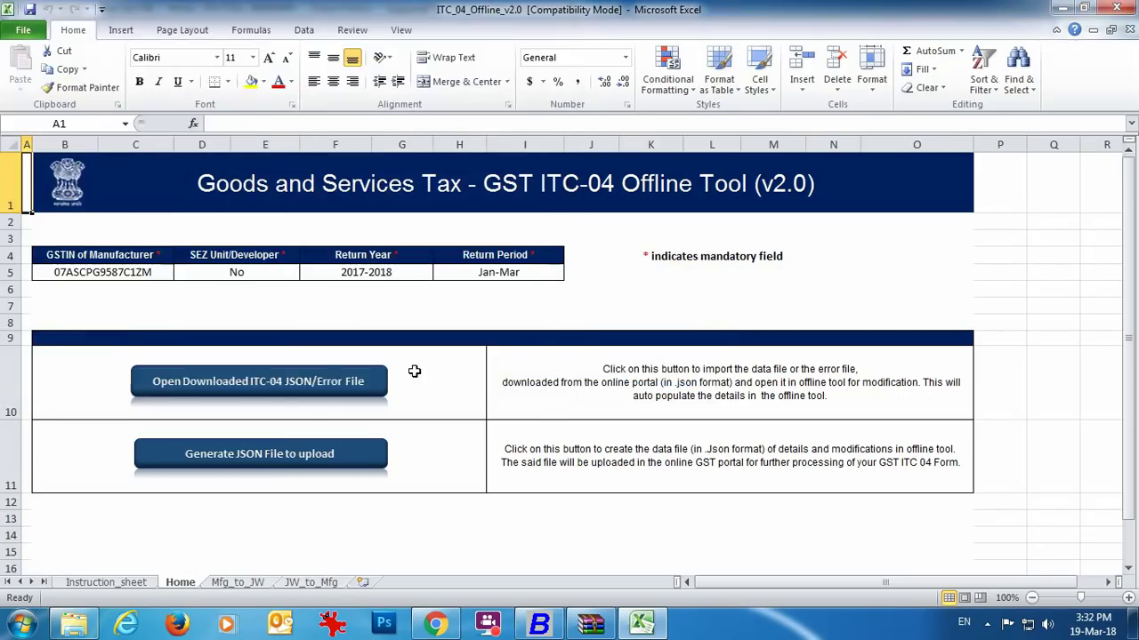
{"action": "left_click", "coordinate": [1131, 626]}
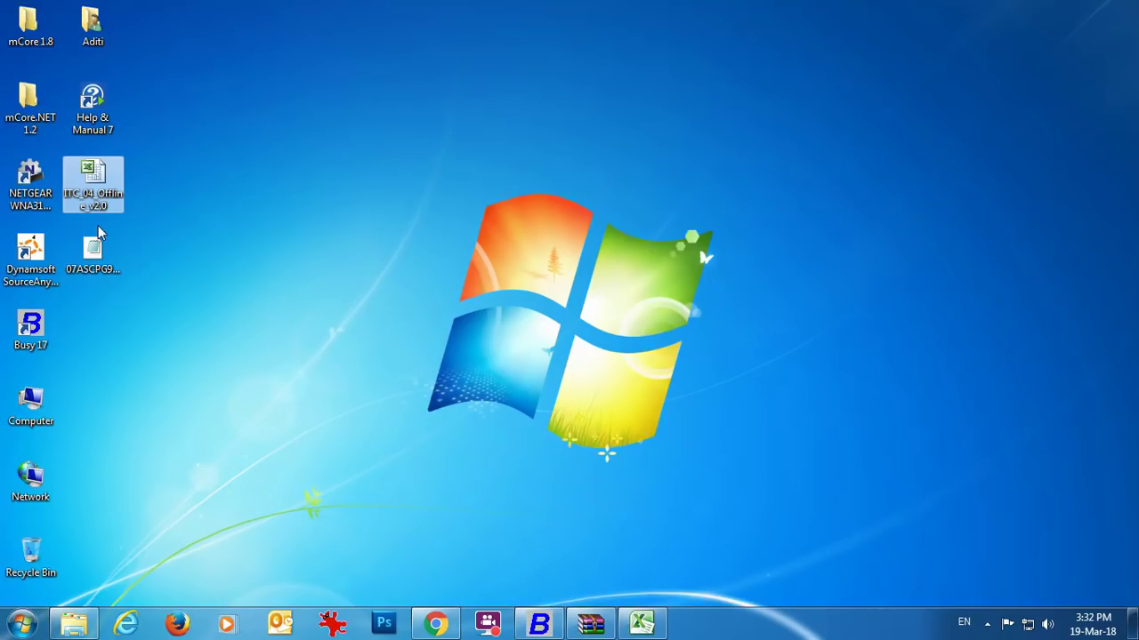